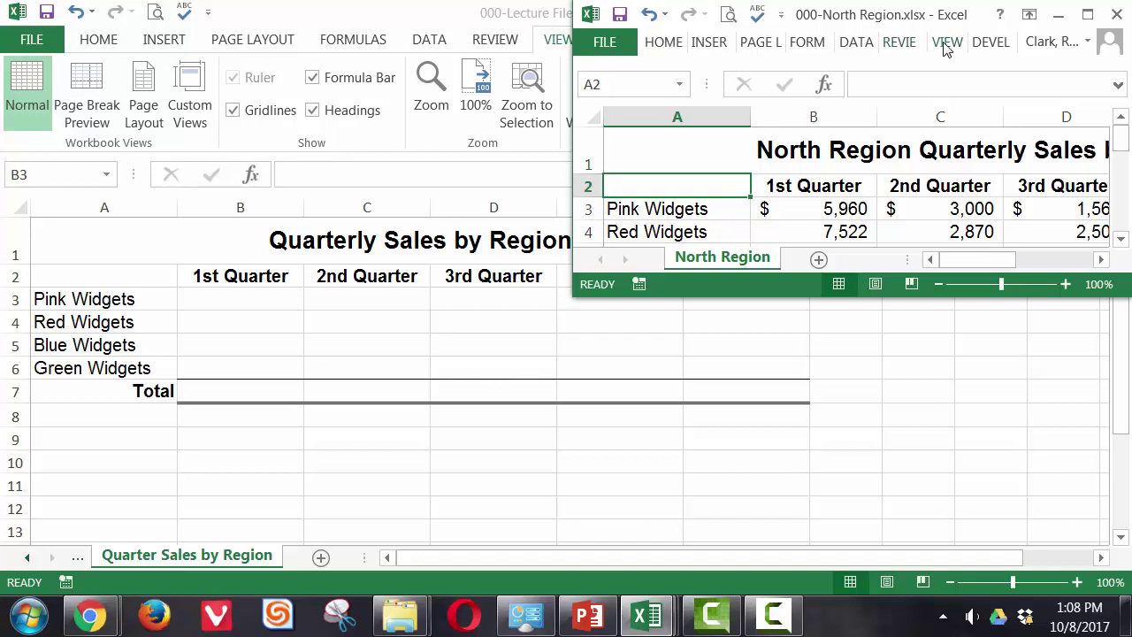
Switch to the 000-Lecture File 2.xlsx workbook window
{"action": "left_click", "coordinate": [947, 41]}
{"action": "left_click", "coordinate": [868, 102]}
{"action": "left_click", "coordinate": [1089, 208]}
{"action": "left_click", "coordinate": [1035, 325]}
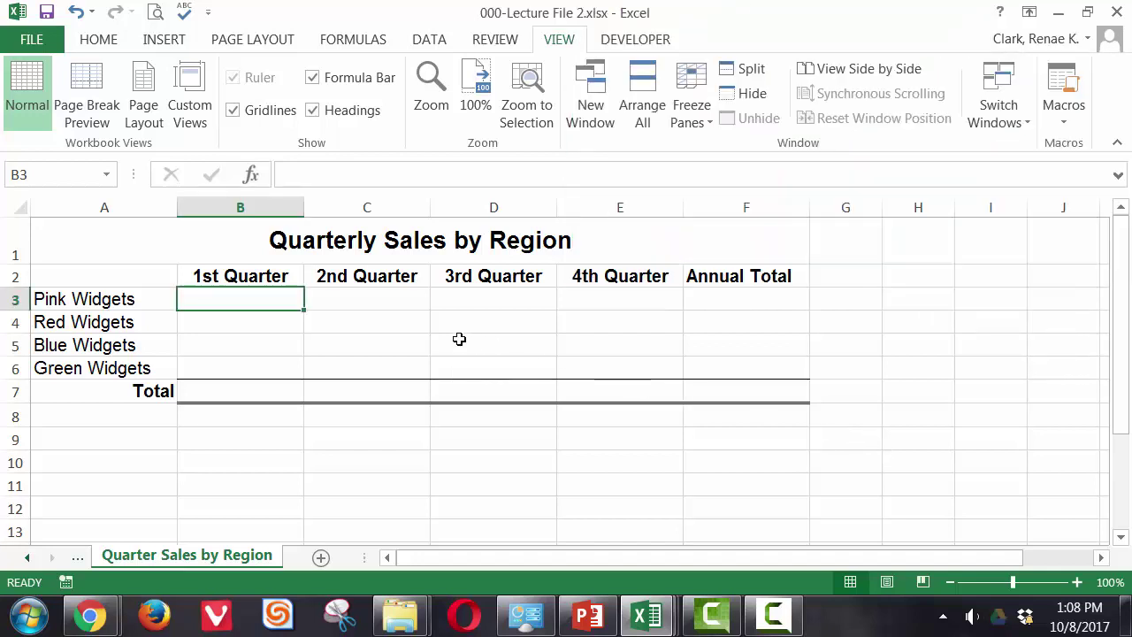
Arrange all open workbook windows in a tiled layout
{"action": "left_click", "coordinate": [988, 107]}
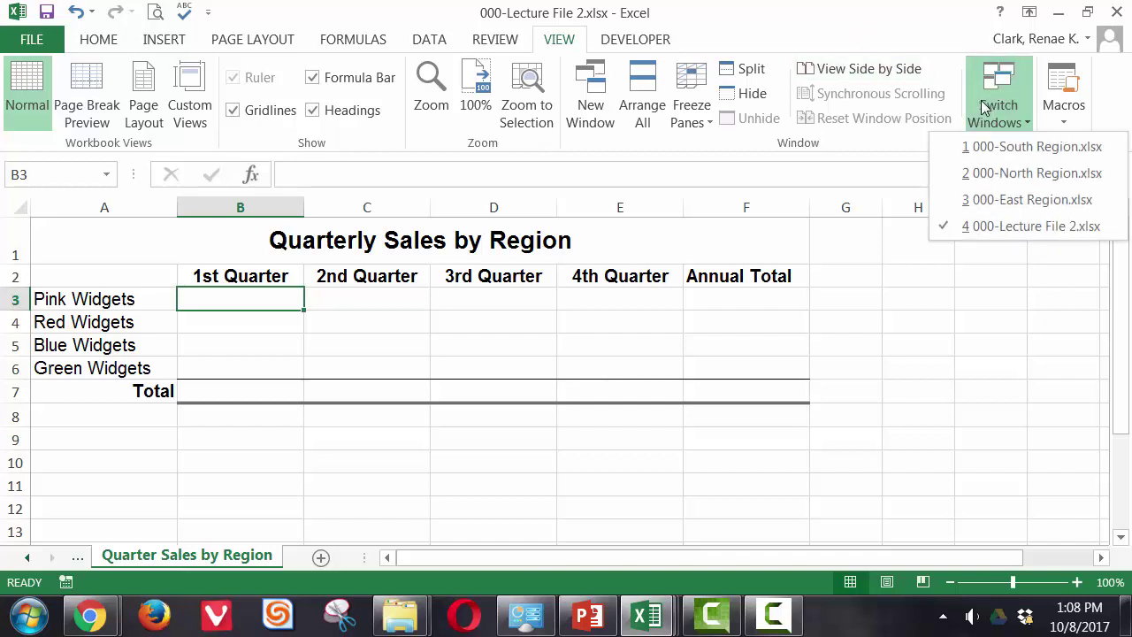
{"action": "left_click", "coordinate": [634, 102]}
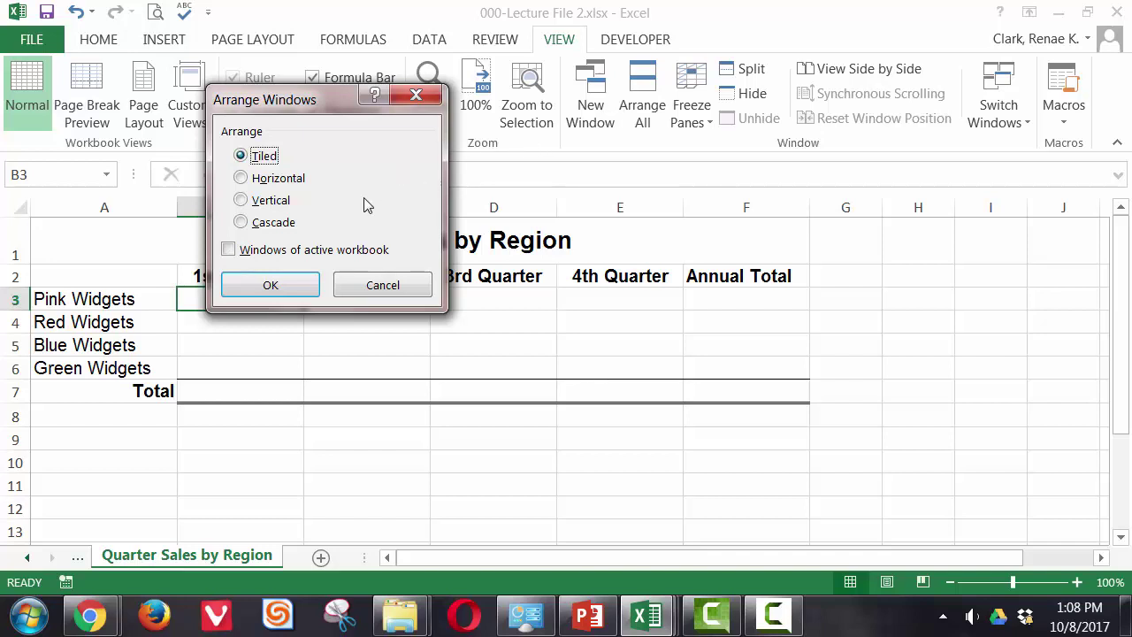
{"action": "left_click", "coordinate": [275, 186]}
{"action": "left_click", "coordinate": [262, 157]}
{"action": "left_click", "coordinate": [265, 292]}
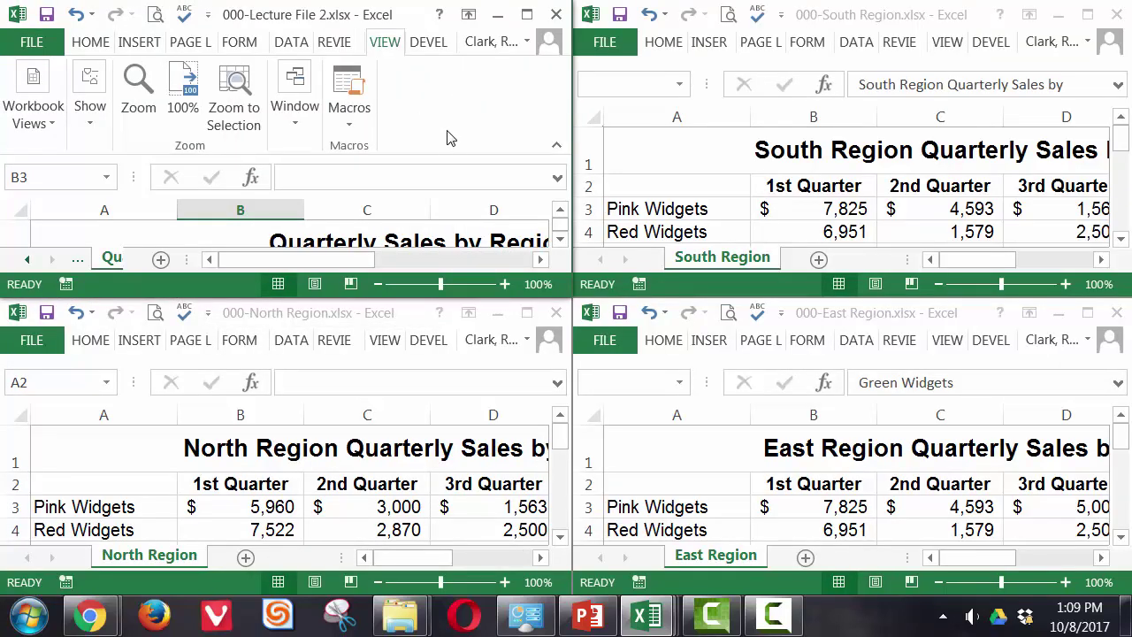
Set the ribbon of the 000-Lecture File 2.xlsx window to show tabs only, keeping its formula bar collapsed
{"action": "left_click", "coordinate": [468, 17]}
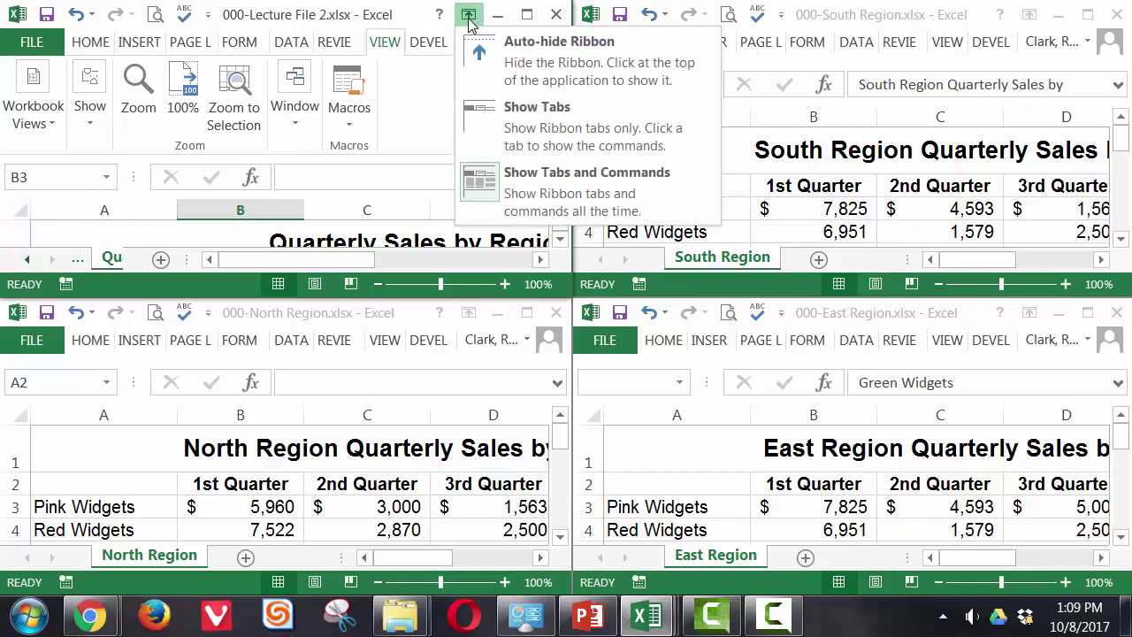
{"action": "left_click", "coordinate": [493, 108]}
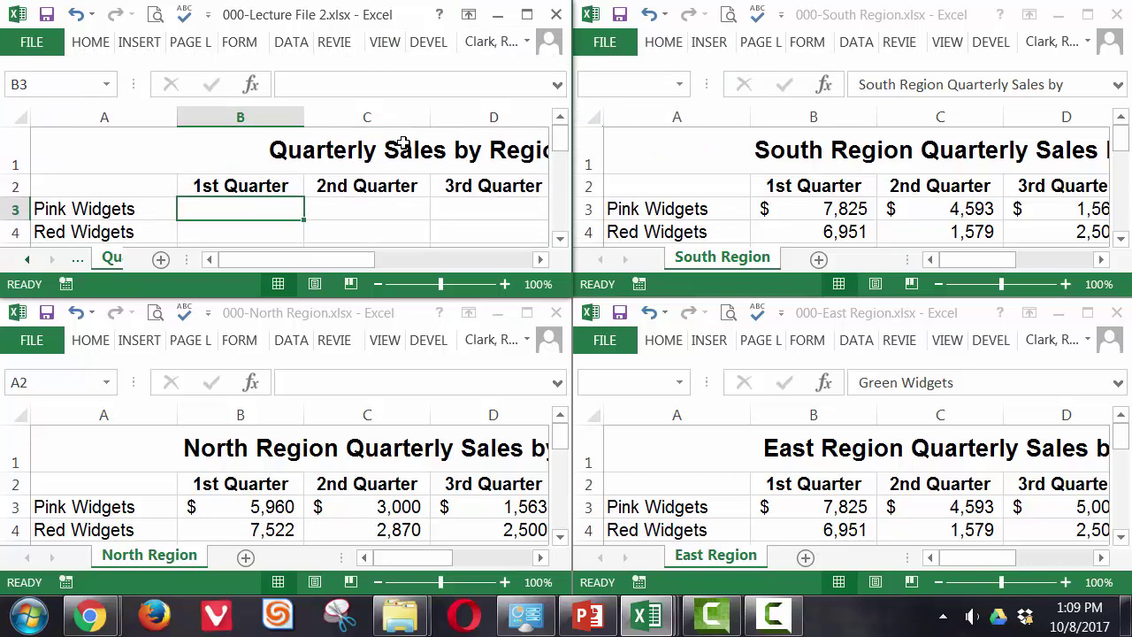
{"action": "left_click", "coordinate": [558, 88]}
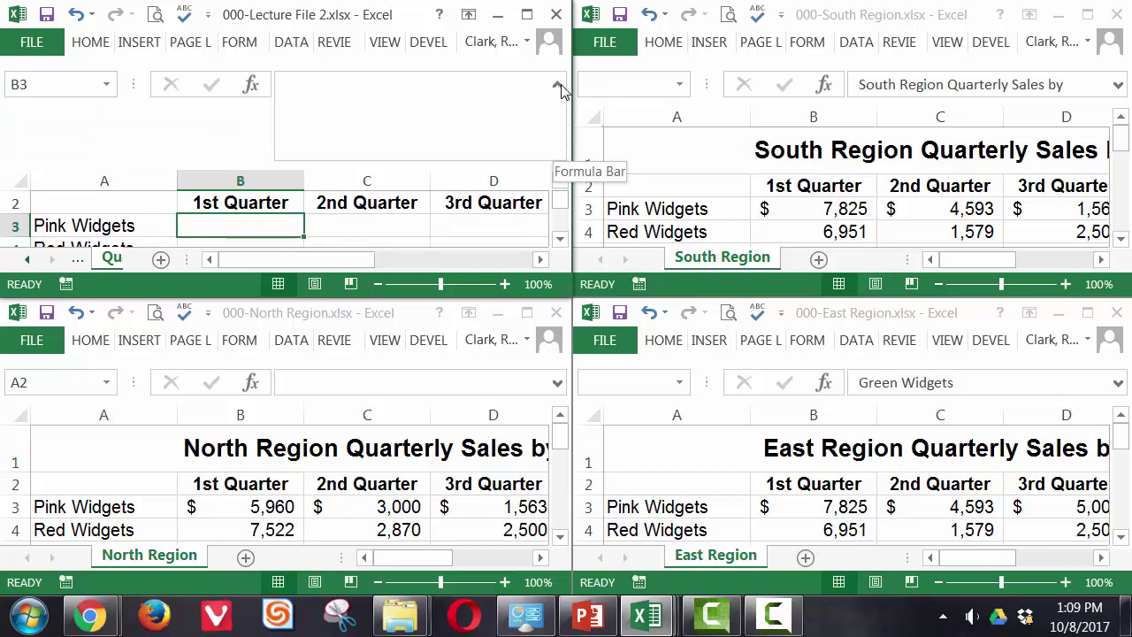
{"action": "left_click", "coordinate": [558, 87]}
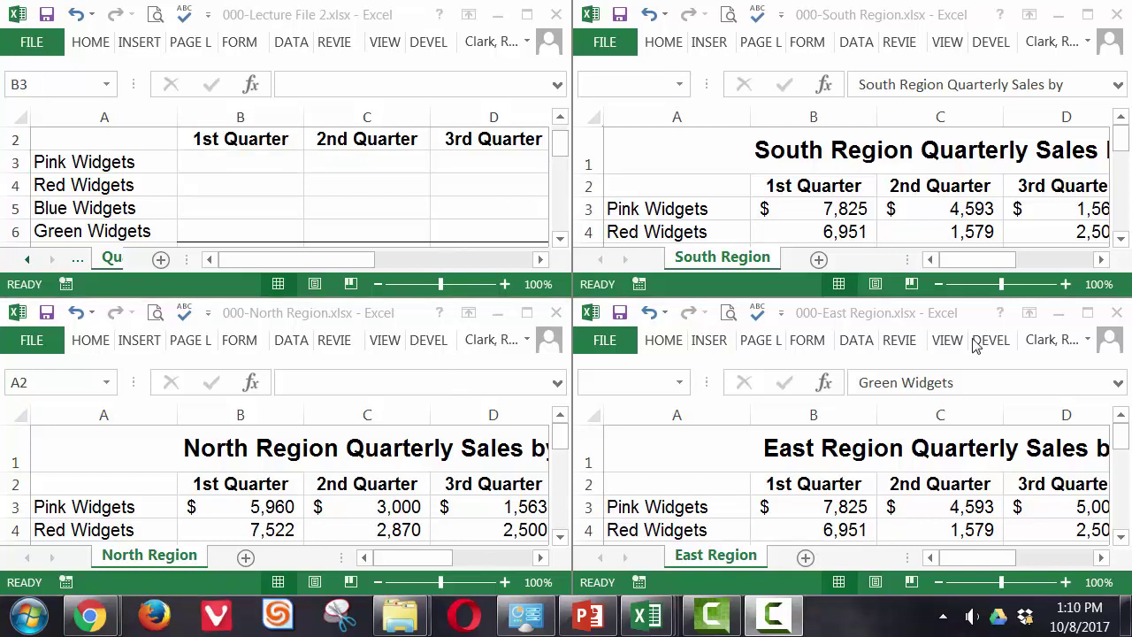
In B3 of the Quarter Sales by Region sheet, enter a formula adding cell $B$3 from the South, North and East Region workbooks
{"action": "left_click", "coordinate": [233, 161]}
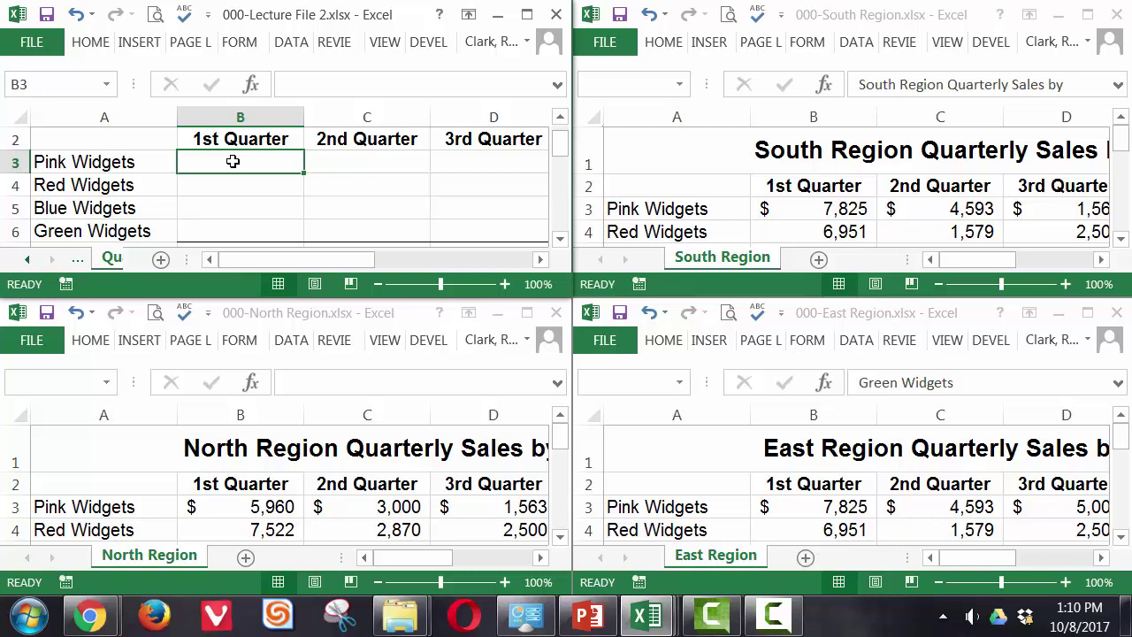
{"action": "type", "text": "="}
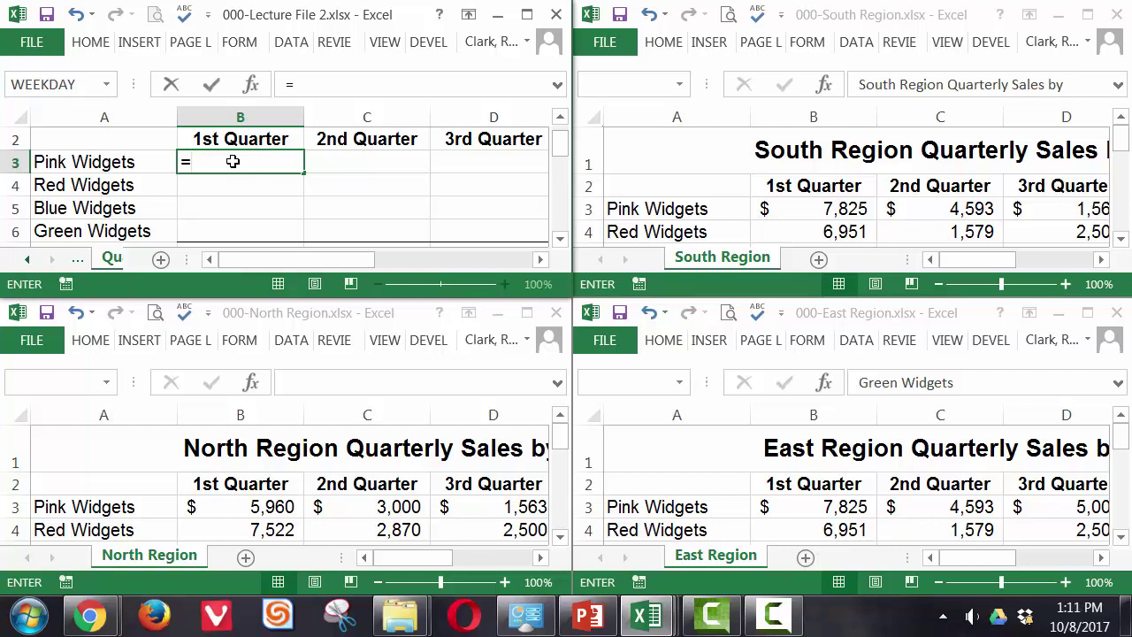
{"action": "left_click", "coordinate": [830, 212]}
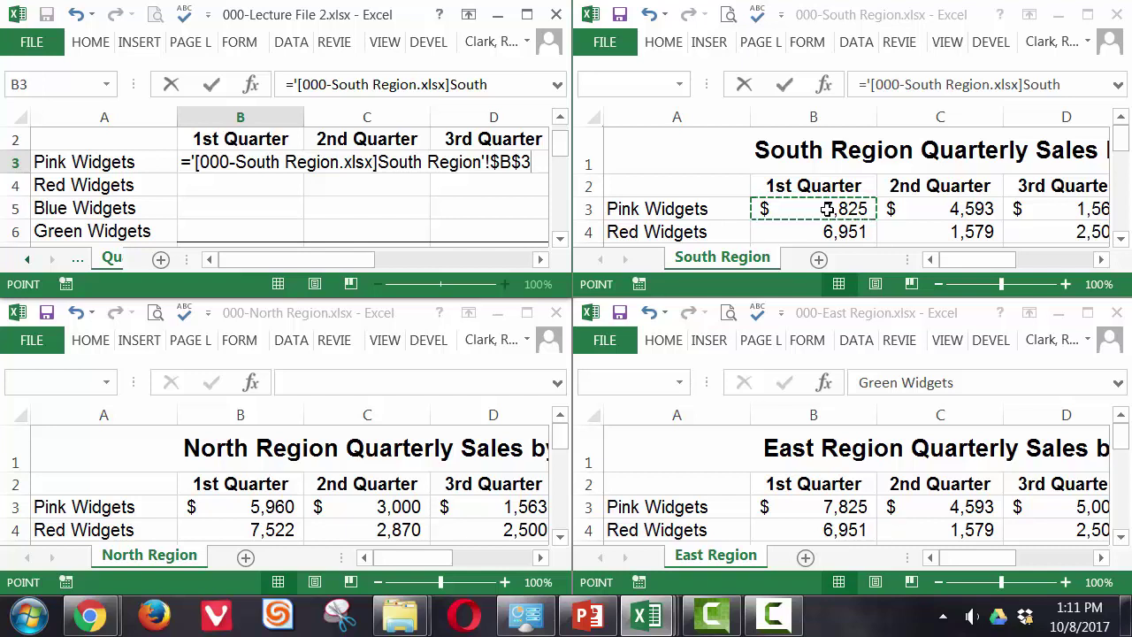
{"action": "type", "text": "+"}
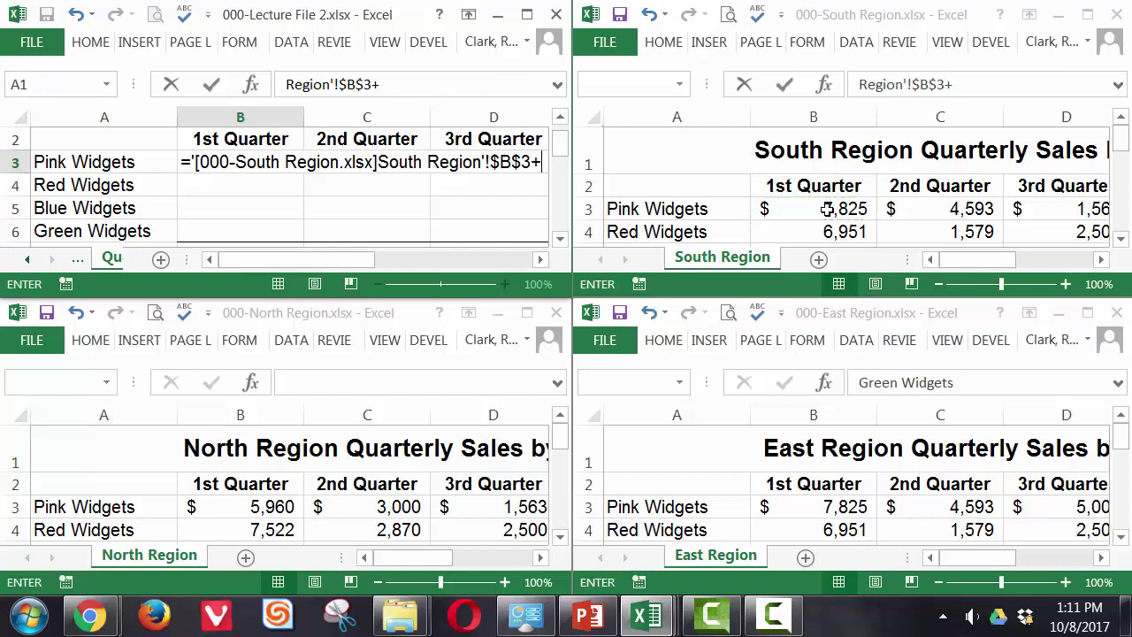
{"action": "left_click", "coordinate": [277, 509]}
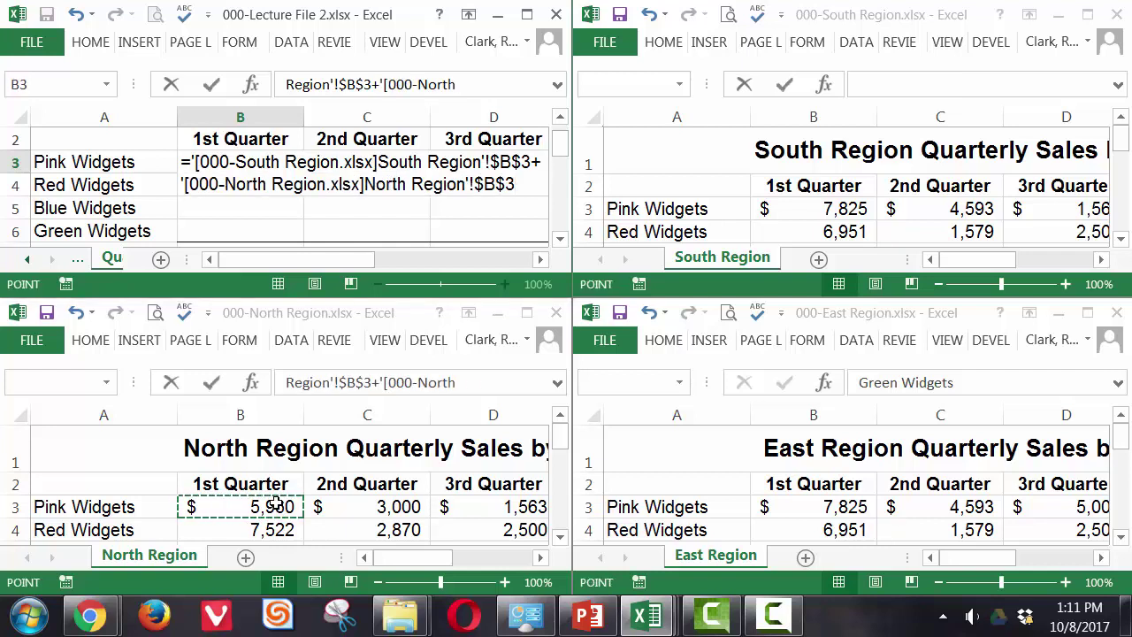
{"action": "type", "text": "+"}
{"action": "left_click", "coordinate": [836, 506]}
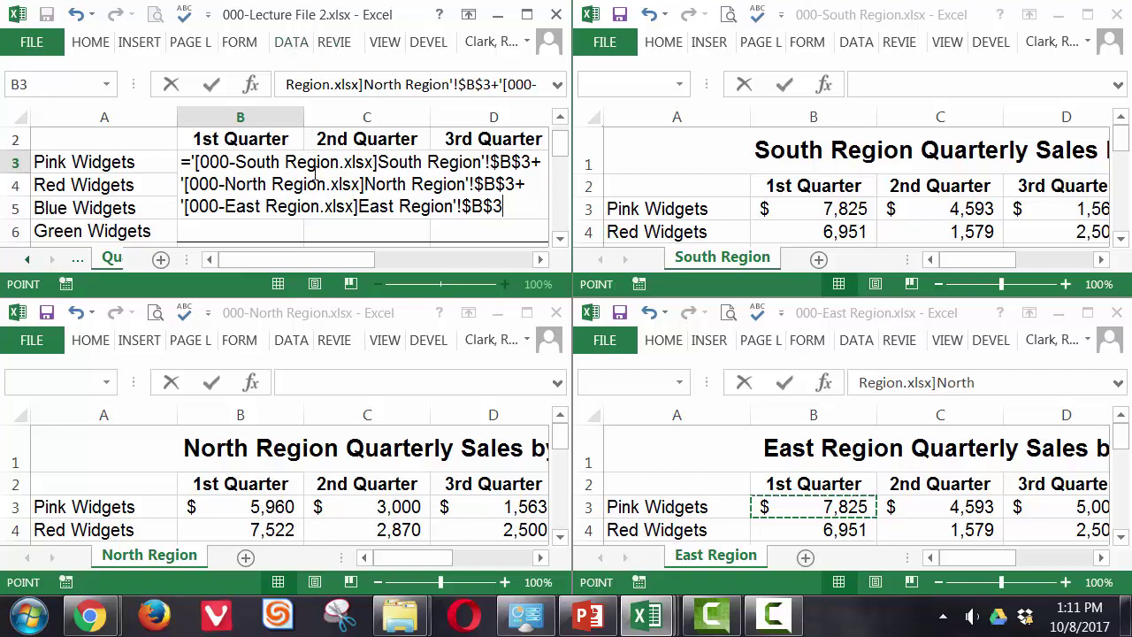
{"action": "left_click", "coordinate": [213, 88]}
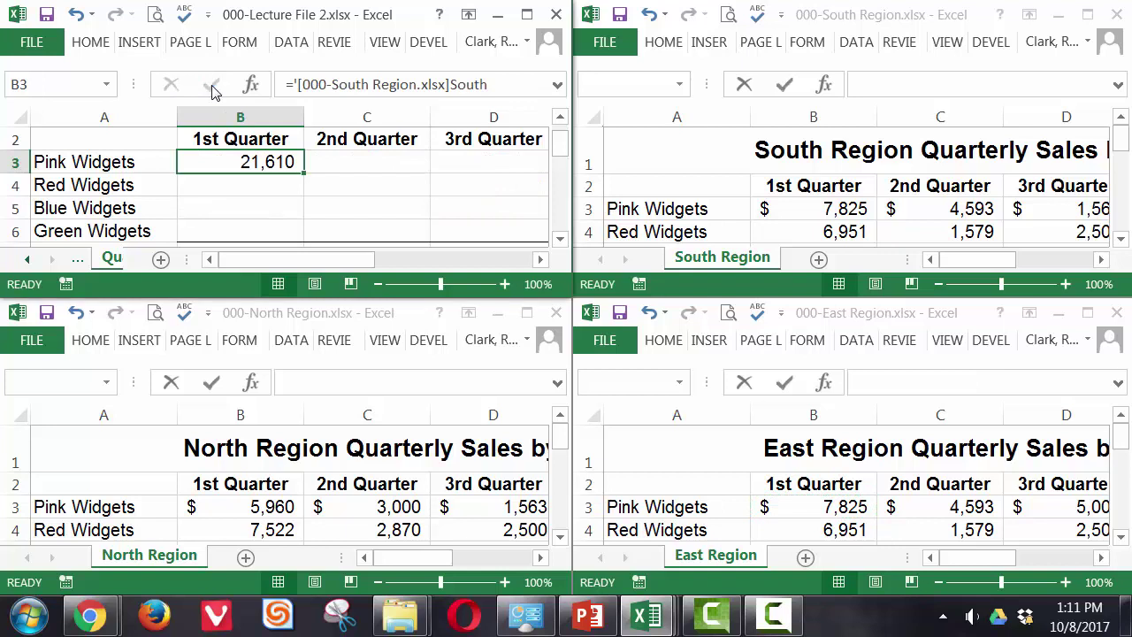
{"action": "double_click", "coordinate": [264, 164]}
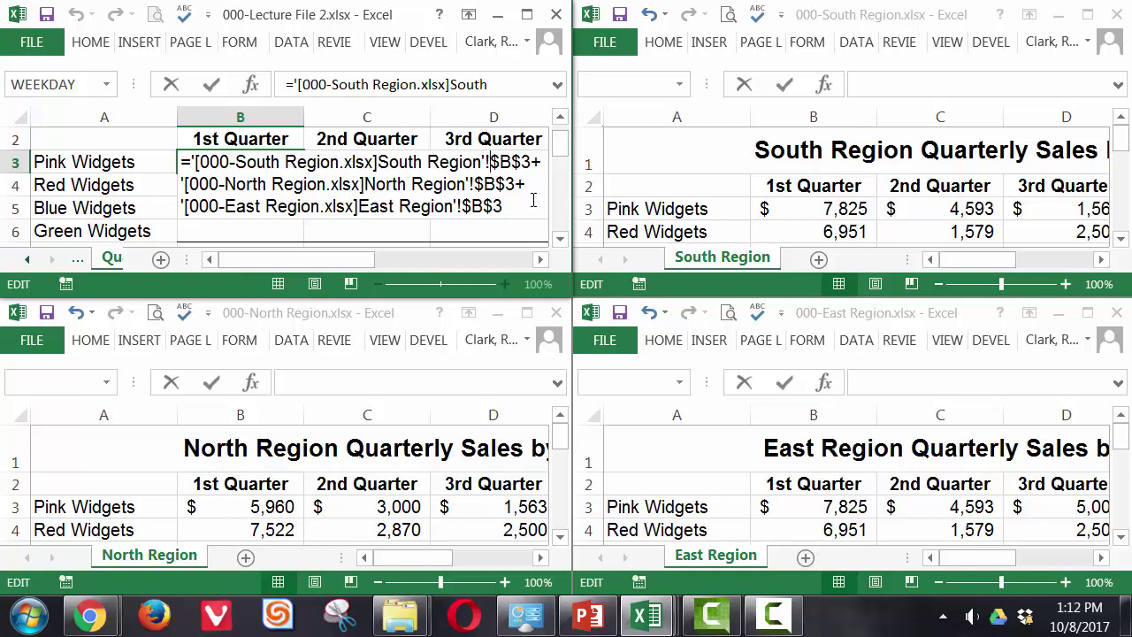
{"action": "key", "text": "ctrl+Return"}
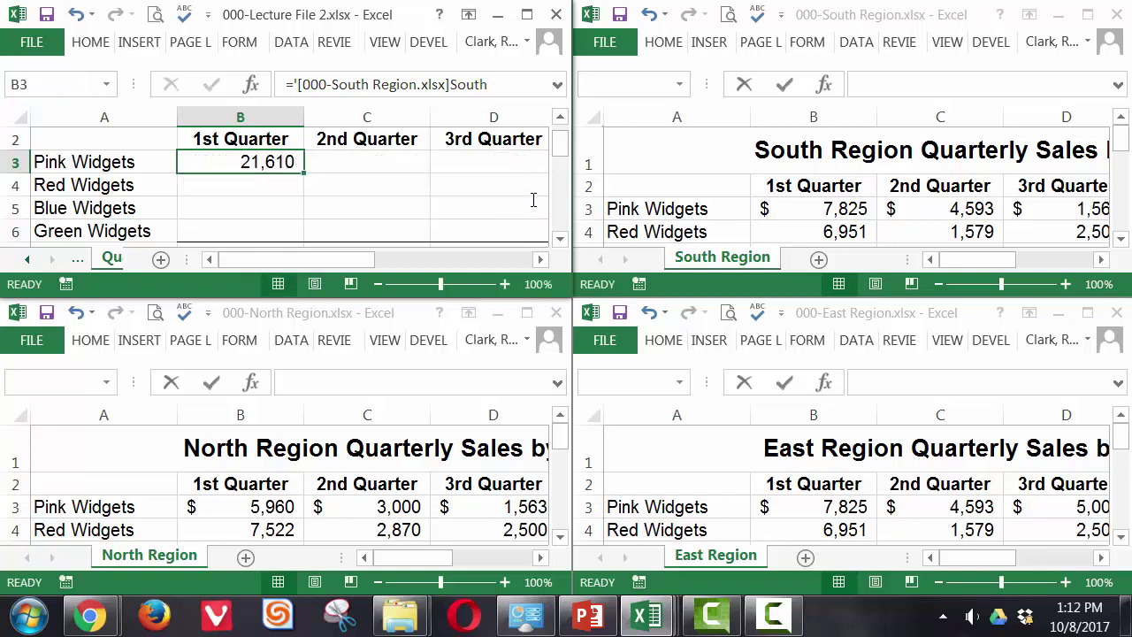
In C3 of the summary sheet, enter a formula adding cell $C$3 from the South, North and East Region workbooks
{"action": "left_click", "coordinate": [416, 162]}
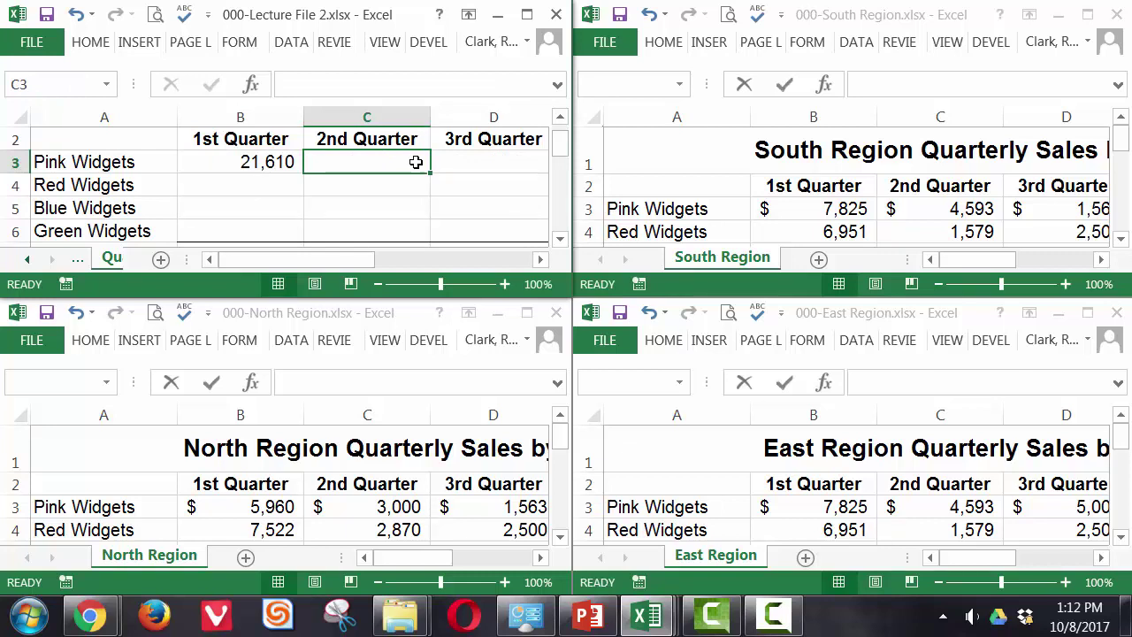
{"action": "type", "text": "="}
{"action": "left_click", "coordinate": [952, 207]}
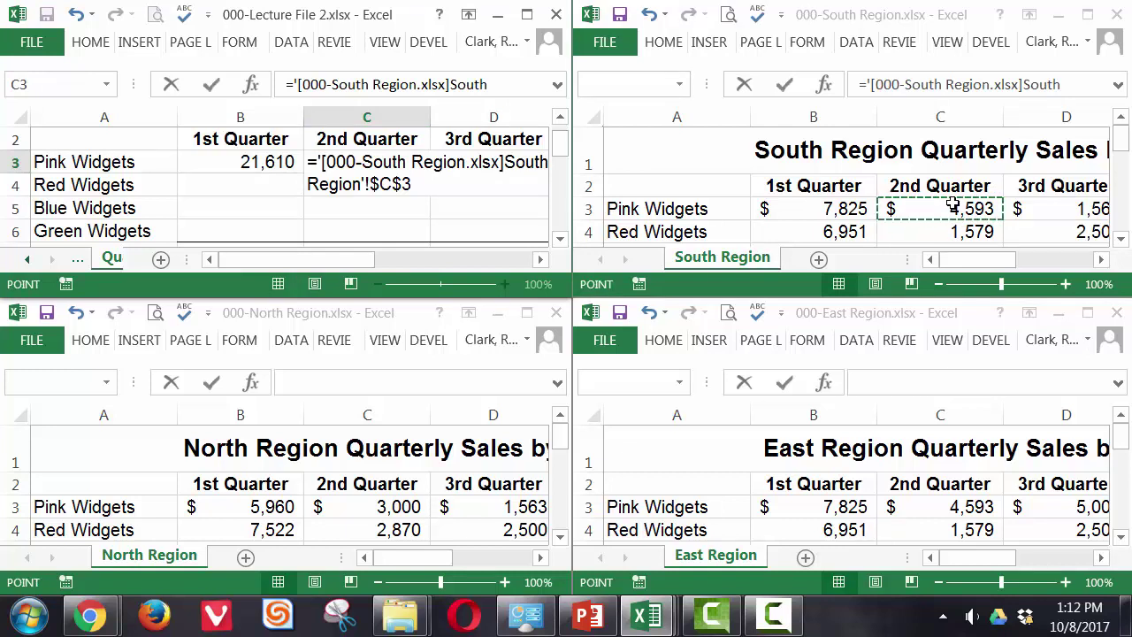
{"action": "type", "text": "+"}
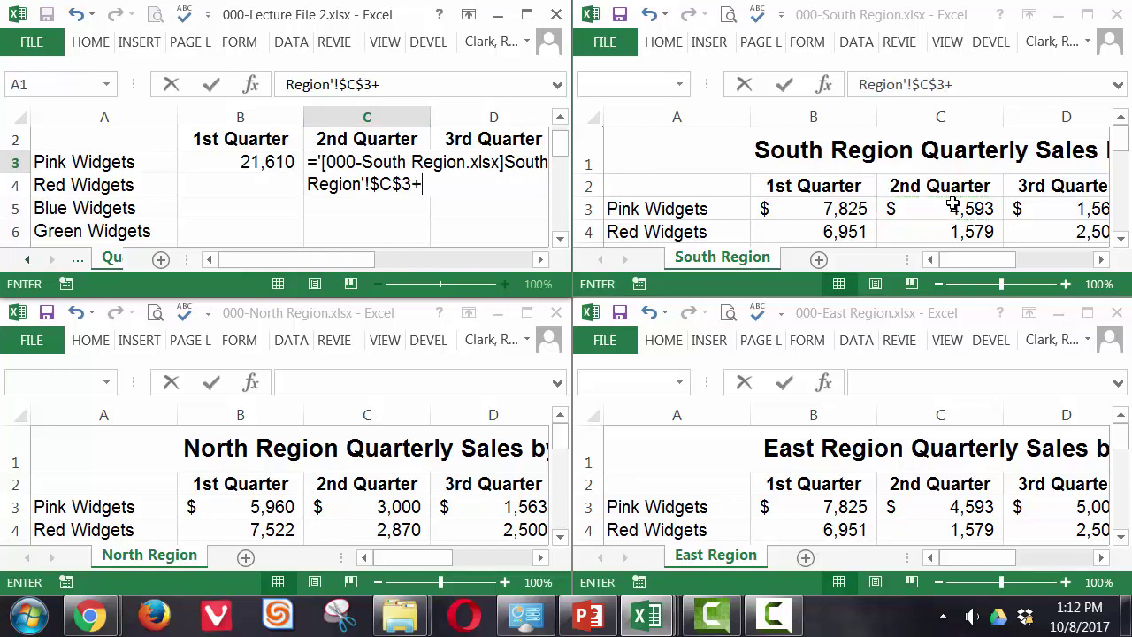
{"action": "left_click", "coordinate": [345, 508]}
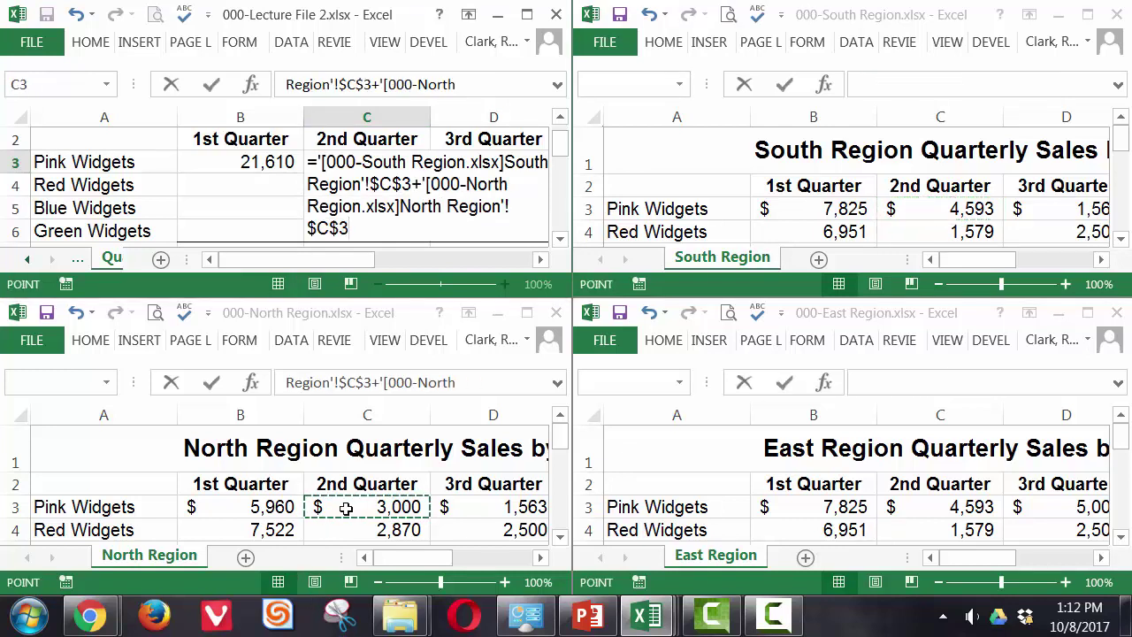
{"action": "type", "text": "+"}
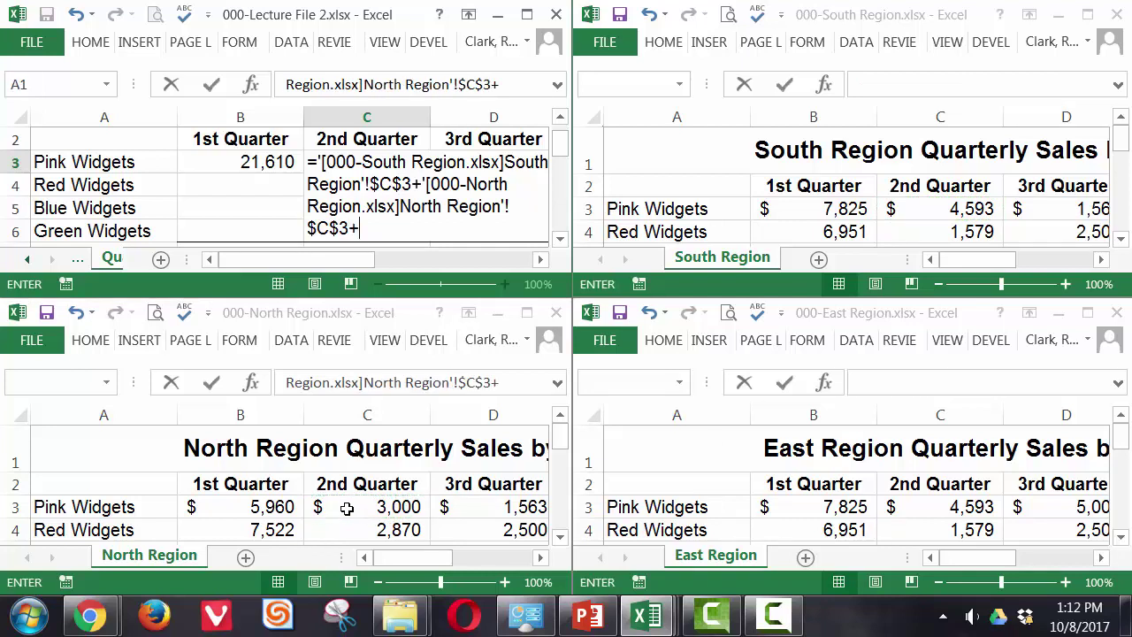
{"action": "left_click", "coordinate": [927, 506]}
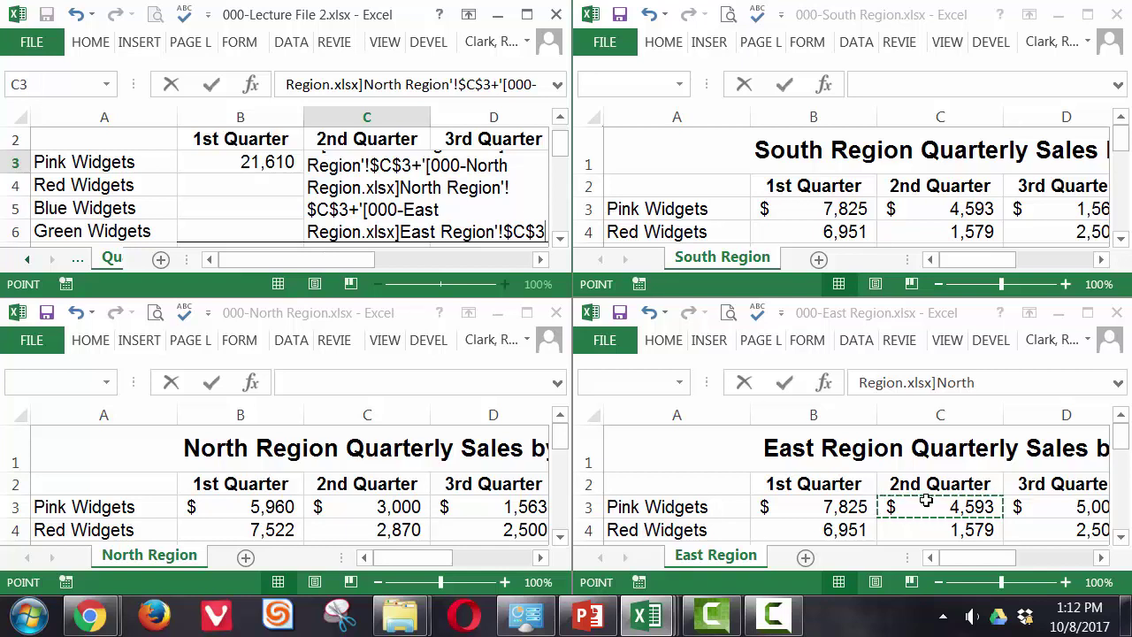
{"action": "left_click", "coordinate": [212, 84]}
{"action": "key", "text": "Down"}
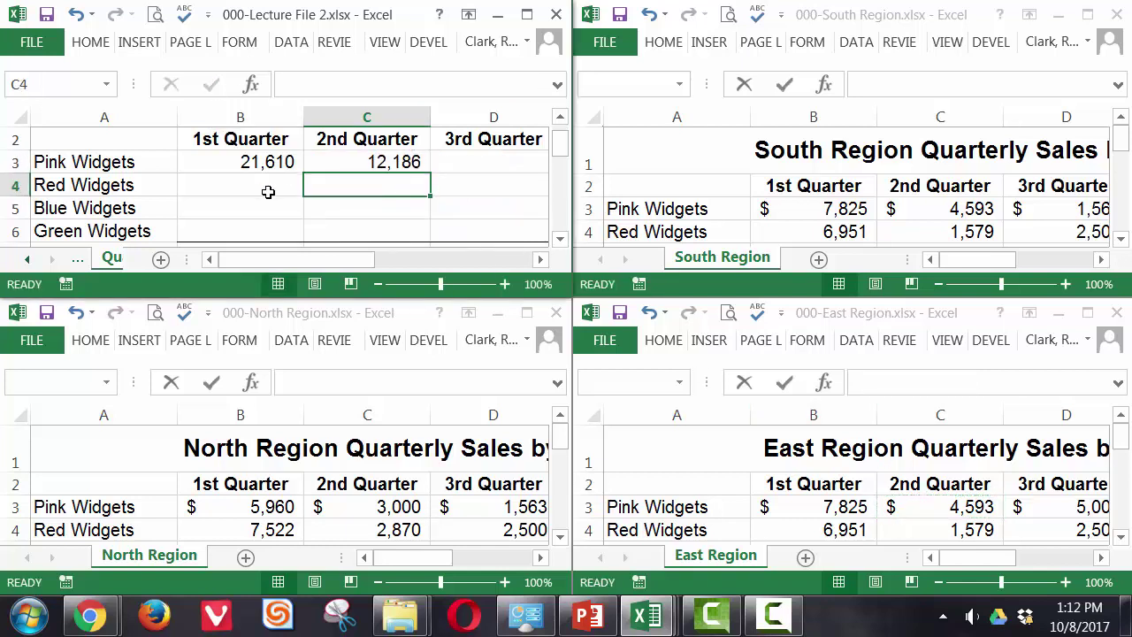
Examine the cell references in the Pink Widgets formulas in B3 and C3, leaving both formulas unedited
{"action": "left_click", "coordinate": [277, 163]}
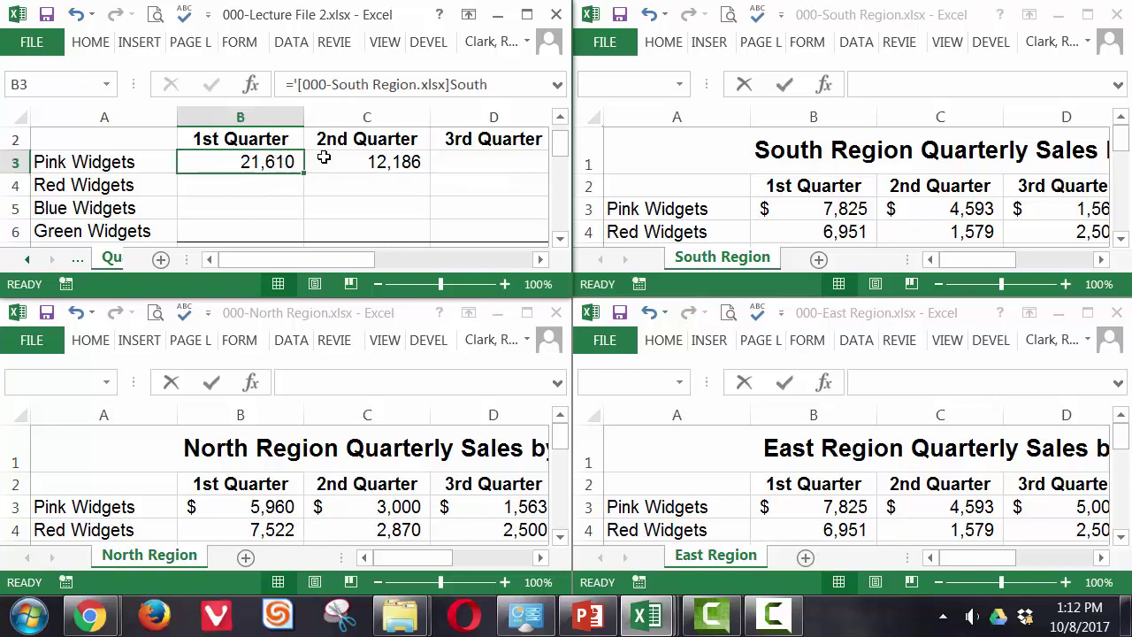
{"action": "double_click", "coordinate": [271, 162]}
{"action": "key", "text": "Escape"}
{"action": "double_click", "coordinate": [398, 179]}
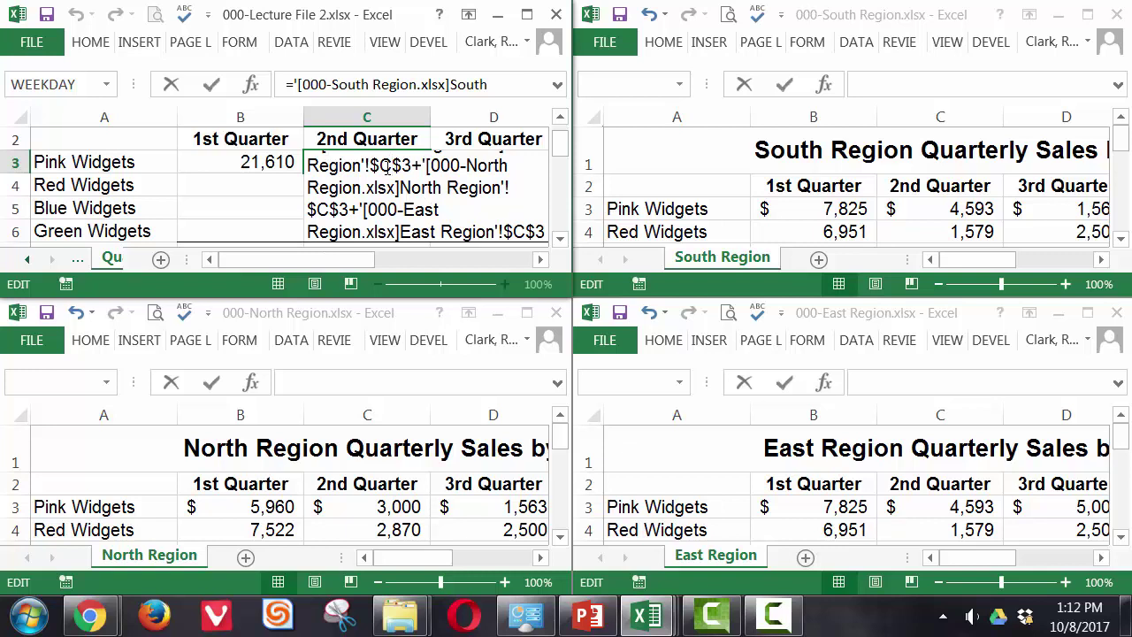
{"action": "key", "text": "Escape"}
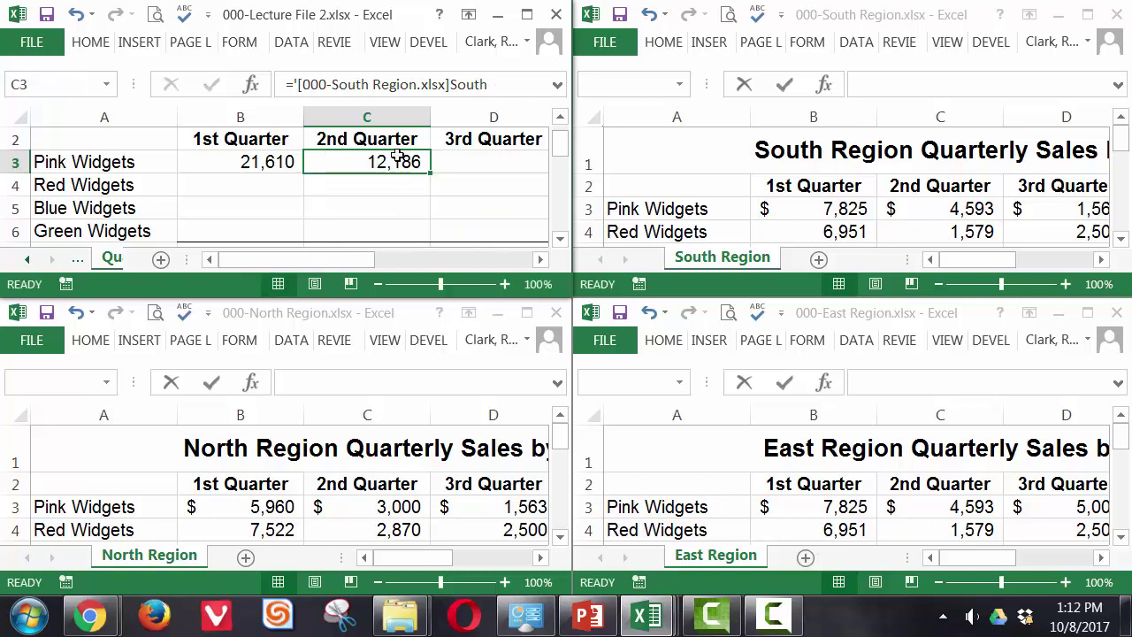
Maximize the 000-Lecture File 2.xlsx window and make the South Region reference in C3's formula relative, as C3
{"action": "left_click", "coordinate": [525, 16]}
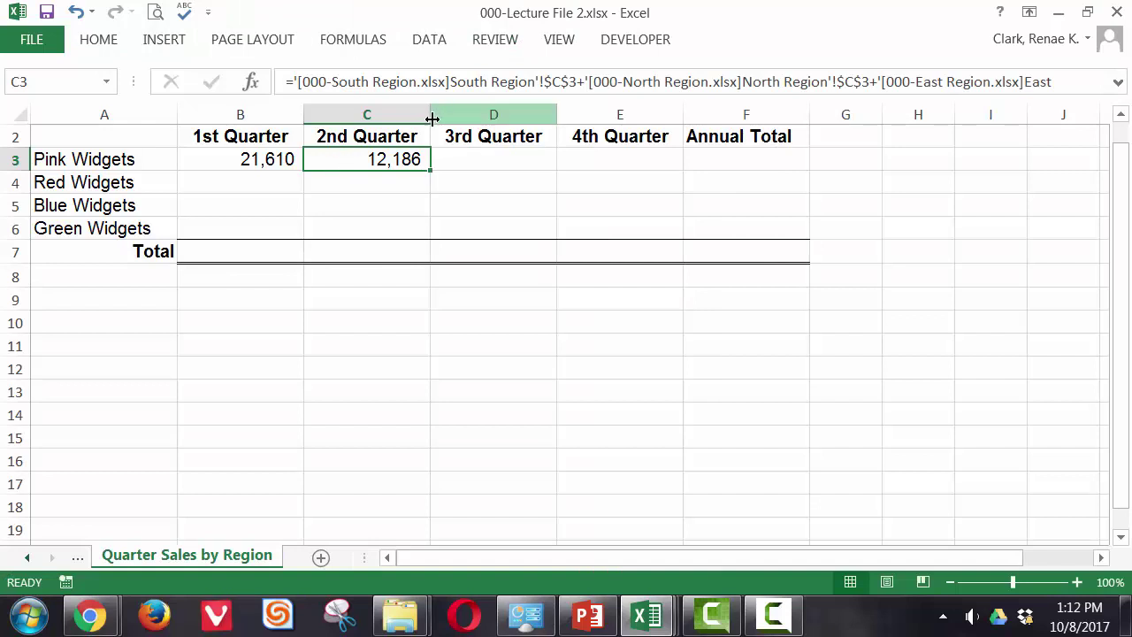
{"action": "double_click", "coordinate": [396, 157]}
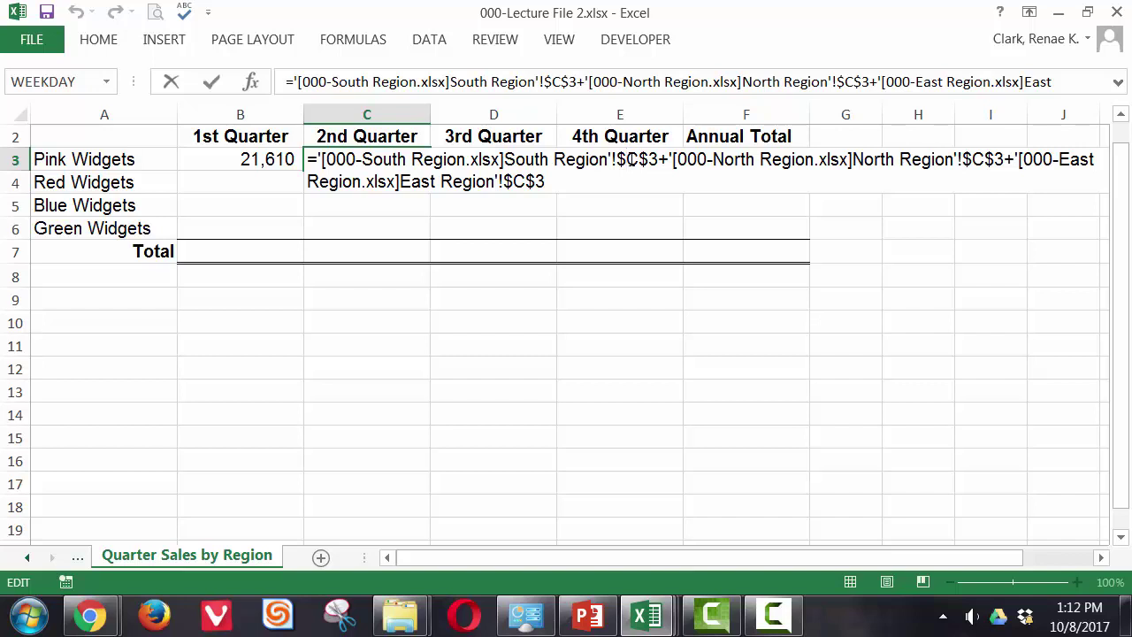
{"action": "key", "text": "F4"}
{"action": "key", "text": "F4"}
{"action": "key", "text": "F4"}
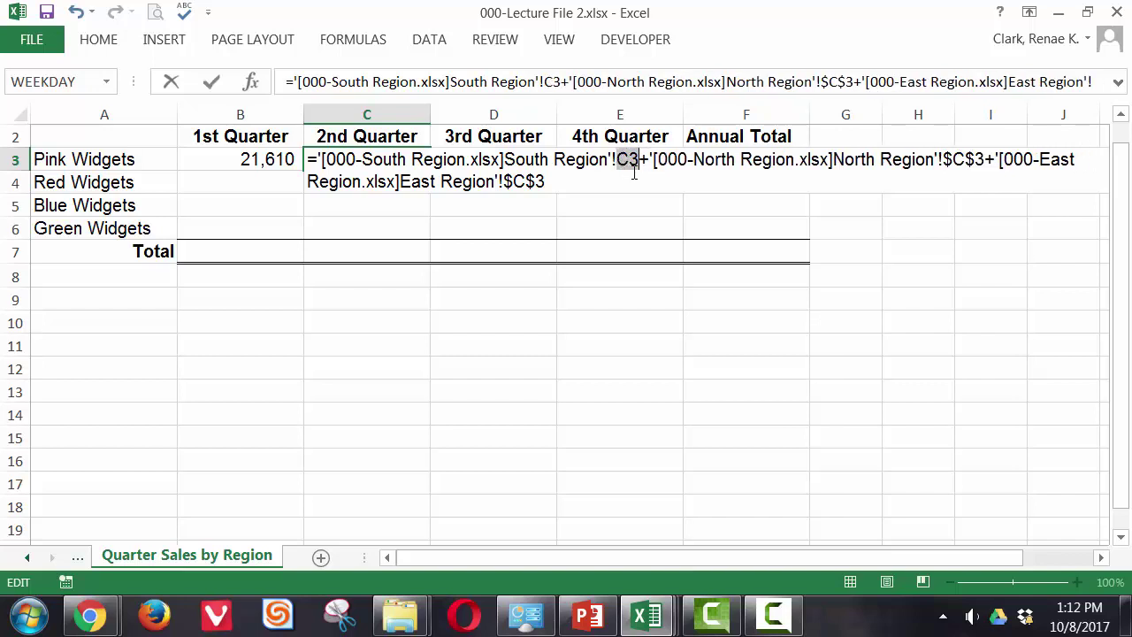
Make the North Region reference in C3's formula relative, as C3
{"action": "left_click", "coordinate": [967, 168]}
{"action": "double_click", "coordinate": [966, 168]}
{"action": "key", "text": "F4"}
{"action": "key", "text": "F4"}
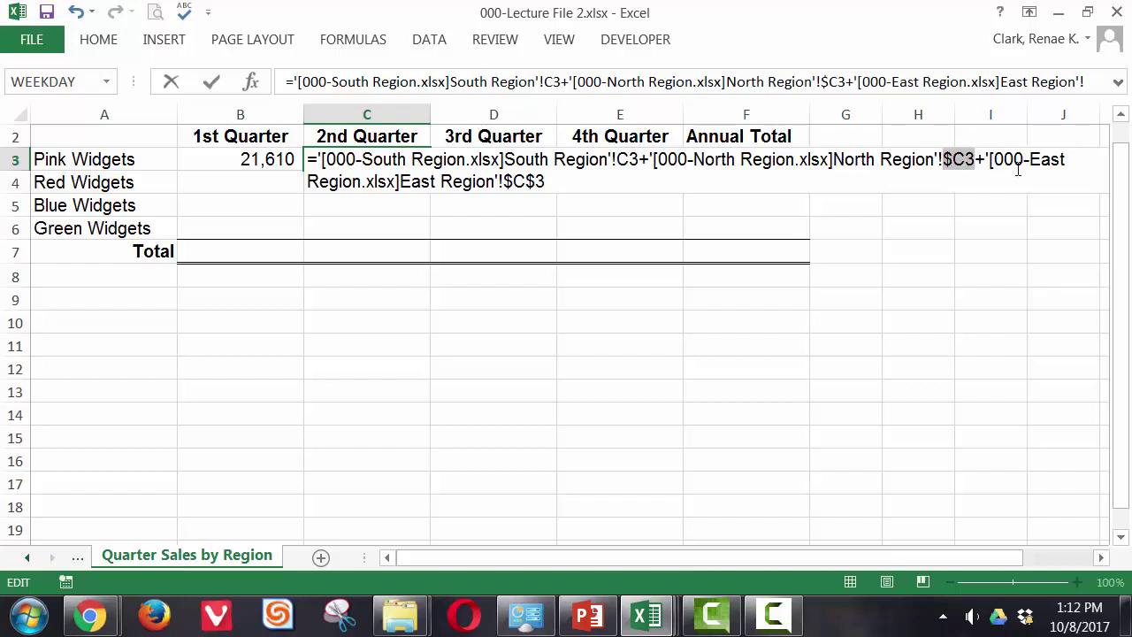
{"action": "key", "text": "F4"}
Make the East Region reference in C3's formula relative, as C3, and commit the formula
{"action": "left_click", "coordinate": [530, 179]}
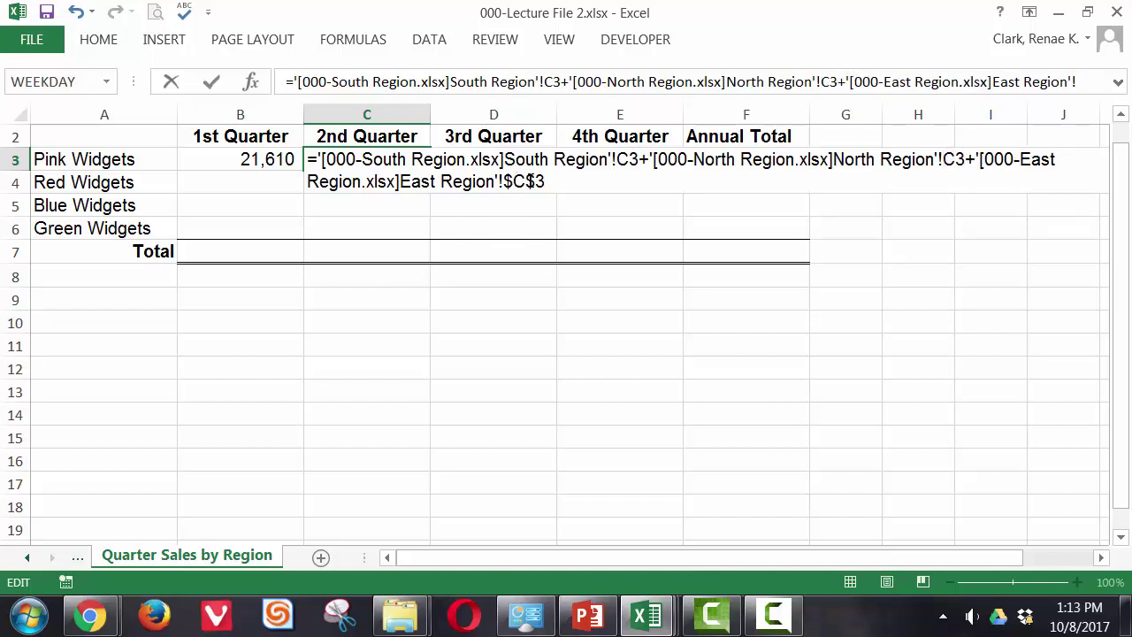
{"action": "double_click", "coordinate": [529, 180]}
{"action": "key", "text": "F4"}
{"action": "key", "text": "F4"}
{"action": "key", "text": "F4"}
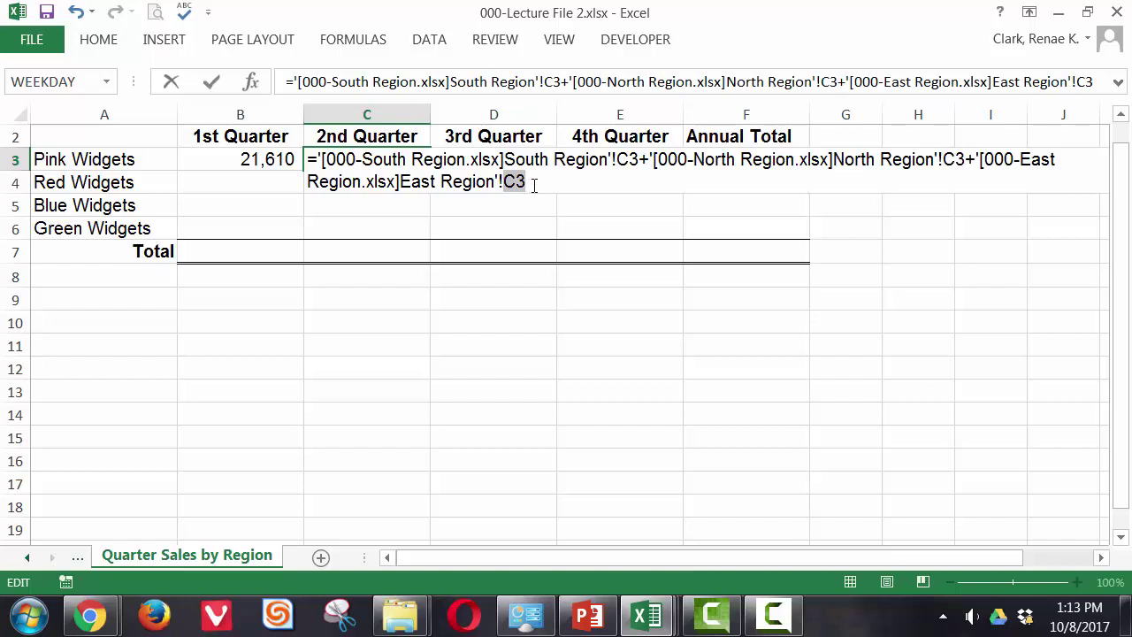
{"action": "key", "text": "Return"}
{"action": "left_click", "coordinate": [400, 158]}
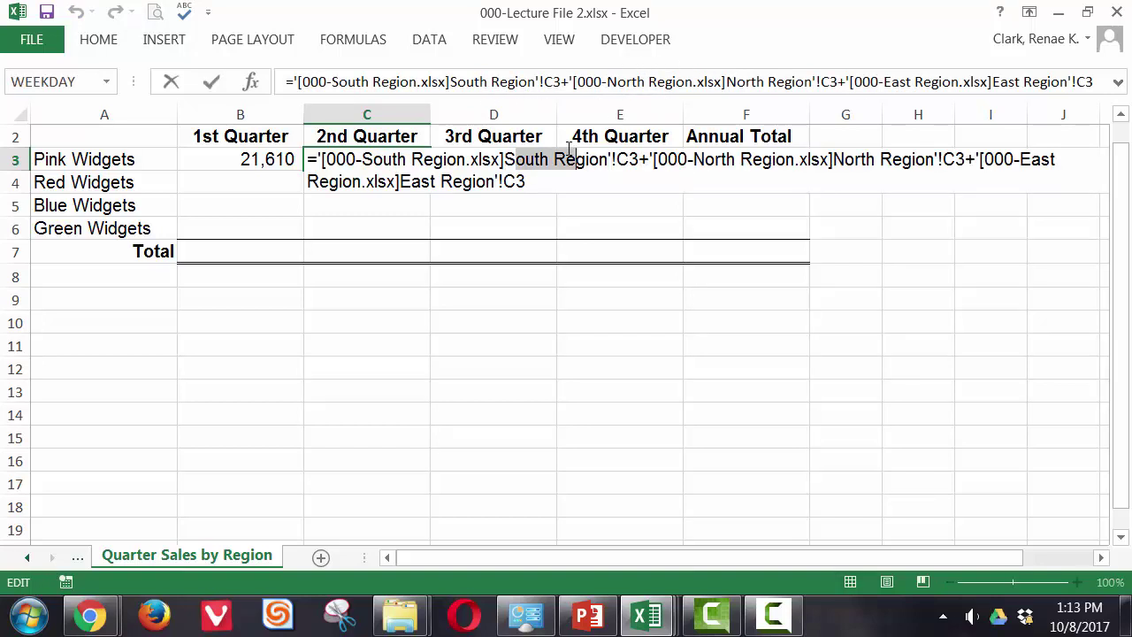
{"action": "left_click", "coordinate": [210, 82]}
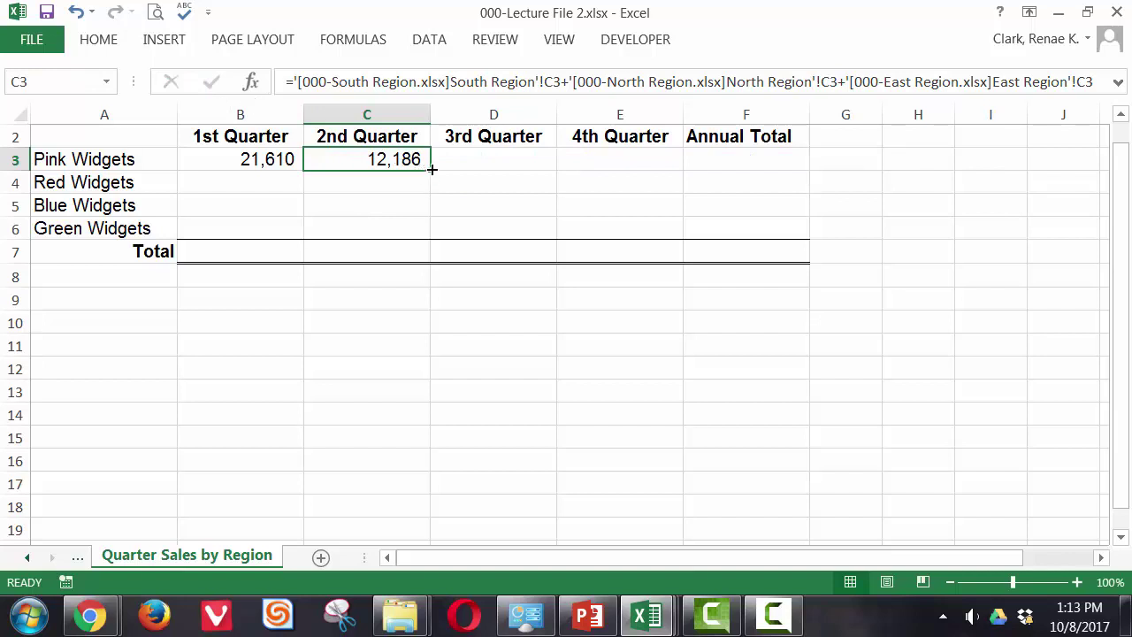
Fill C3's formula across to D3:E3 for the Pink Widgets row and check the copied formulas' references
{"action": "left_click_drag", "start_coordinate": [432, 168], "coordinate": [642, 156]}
{"action": "left_click", "coordinate": [505, 158]}
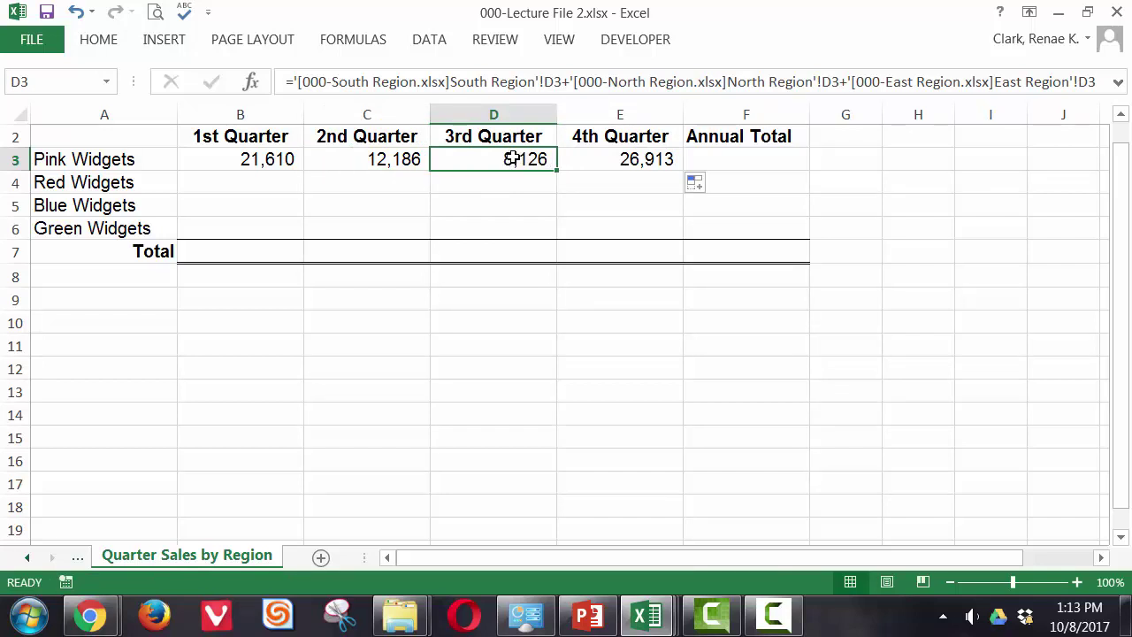
{"action": "double_click", "coordinate": [645, 159]}
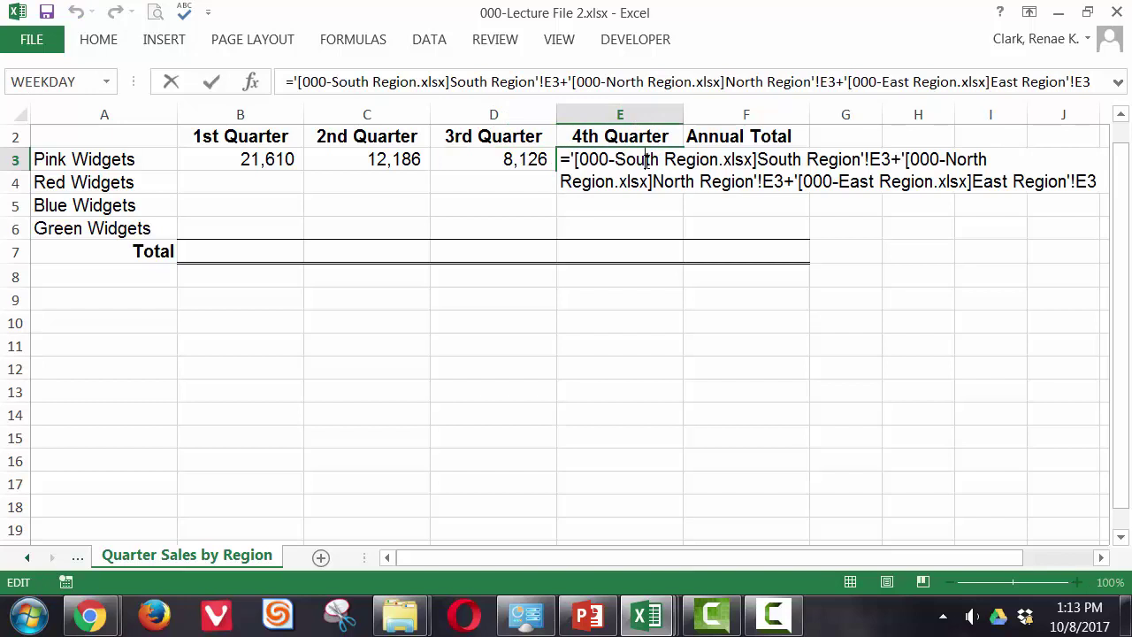
{"action": "key", "text": "ctrl+Return"}
Fill the Pink Widgets formulas in B3:E3 down through row 6 without formatting
{"action": "left_click_drag", "start_coordinate": [293, 157], "coordinate": [686, 242]}
{"action": "left_click", "coordinate": [696, 253]}
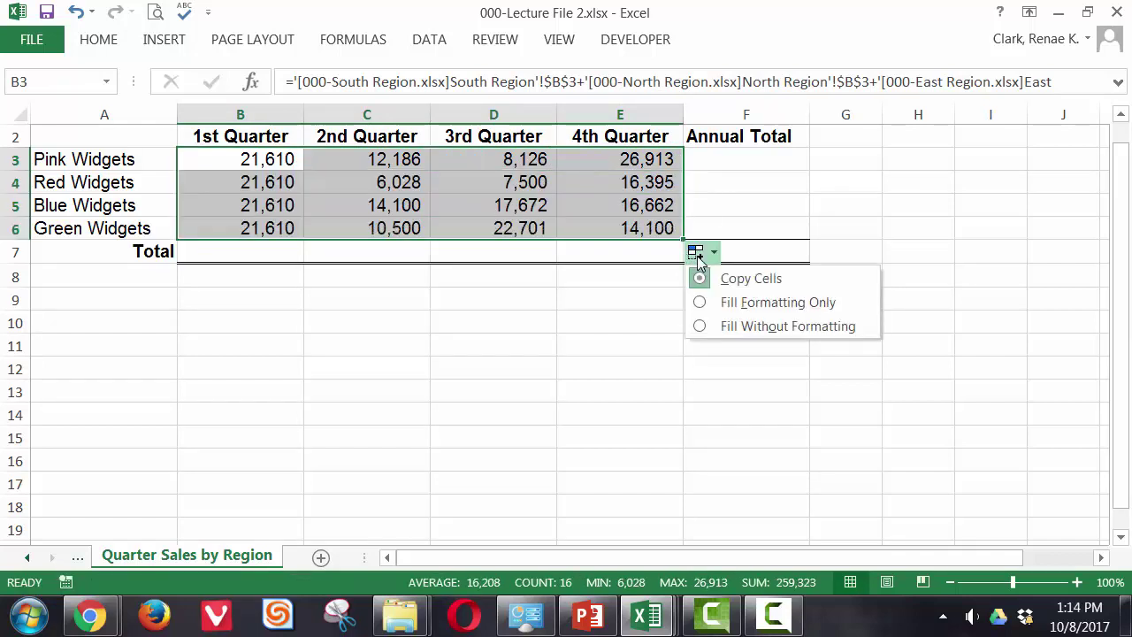
{"action": "left_click", "coordinate": [781, 327]}
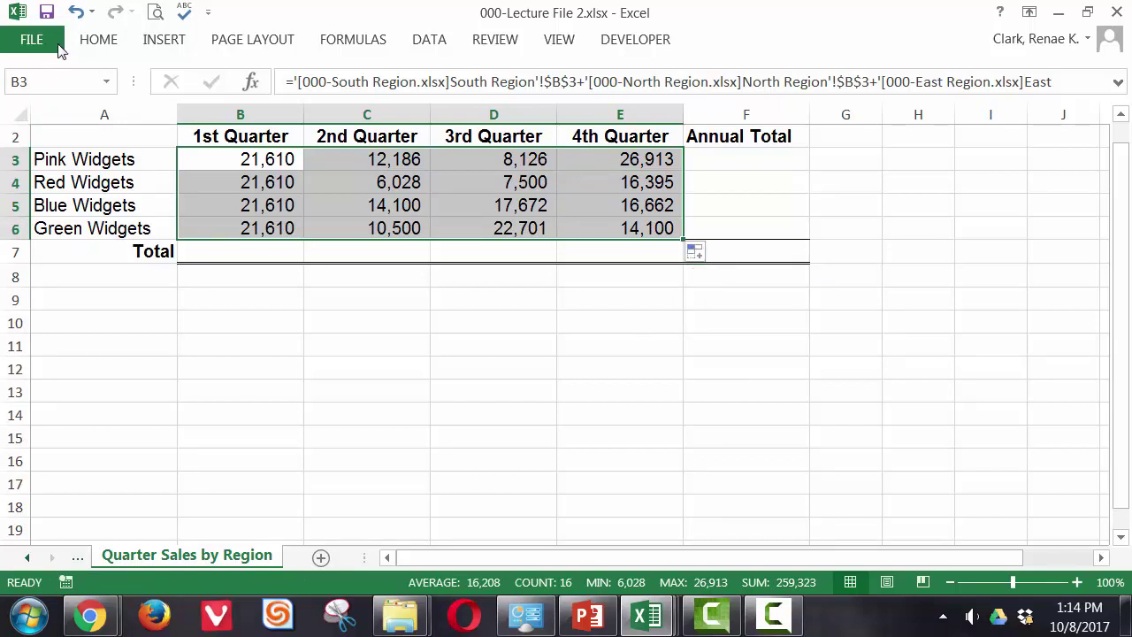
Compare the 1st Quarter formulas in B4 and B3, and change the South Region reference in B3's formula to $B3
{"action": "left_click", "coordinate": [212, 180]}
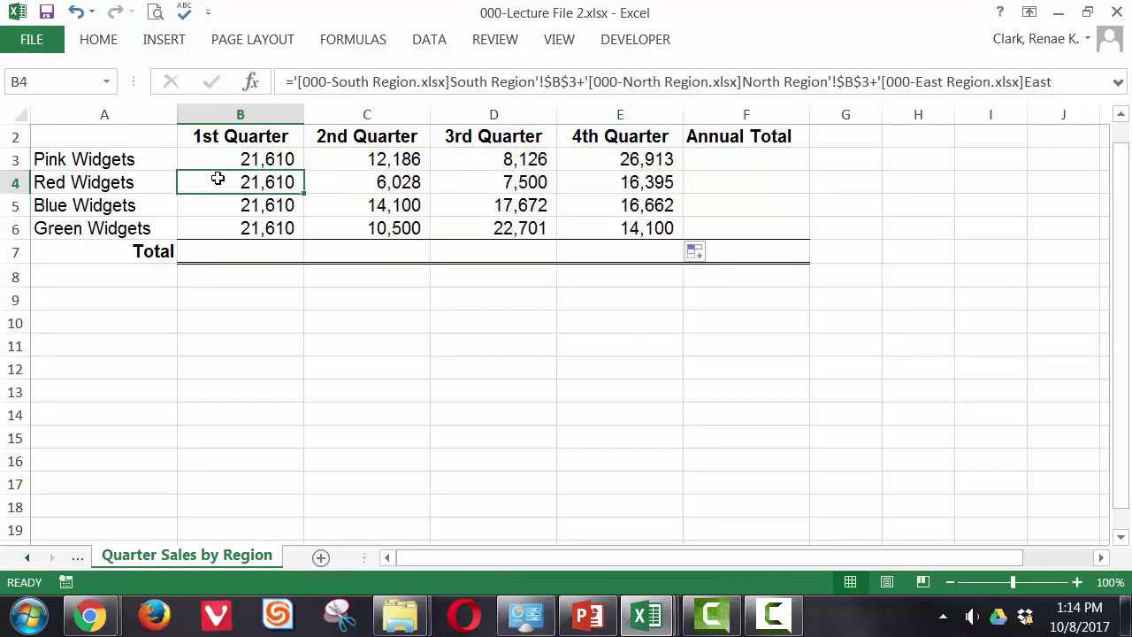
{"action": "left_click", "coordinate": [244, 160]}
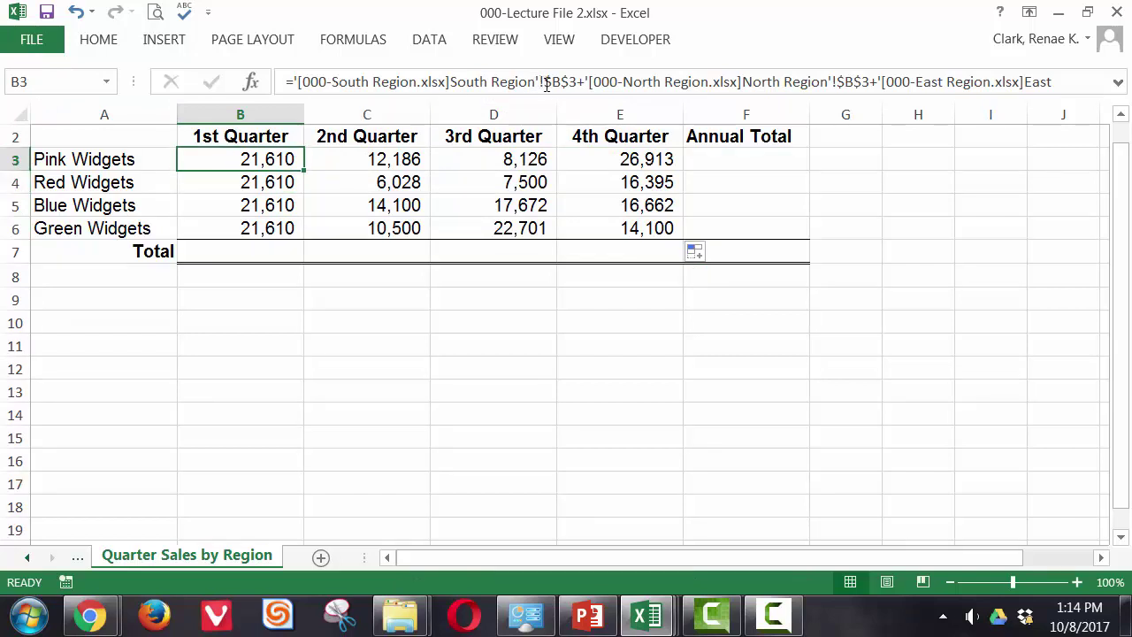
{"action": "left_click", "coordinate": [560, 82]}
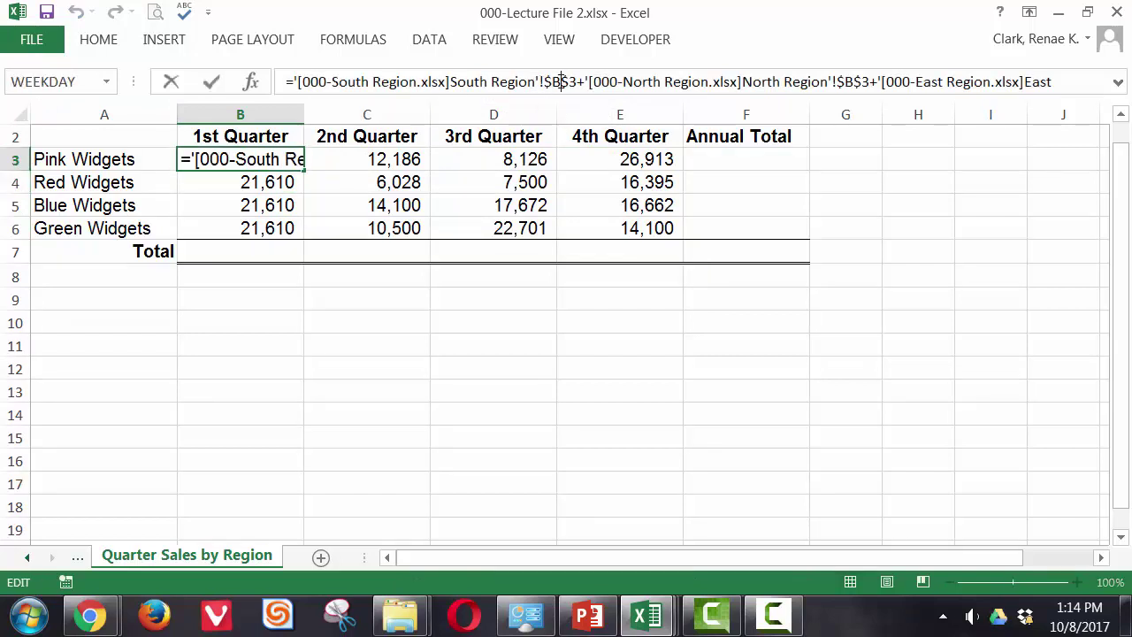
{"action": "key", "text": "F4"}
{"action": "key", "text": "F4"}
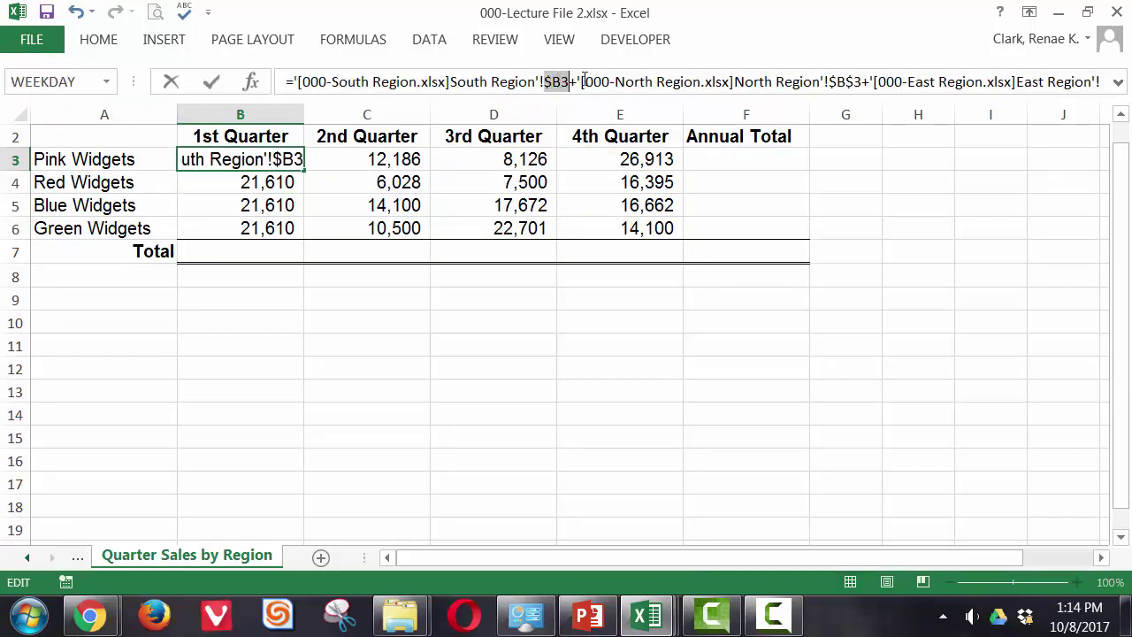
Change the North Region reference in B3's formula to $B3
{"action": "left_click", "coordinate": [842, 82]}
{"action": "key", "text": "F4"}
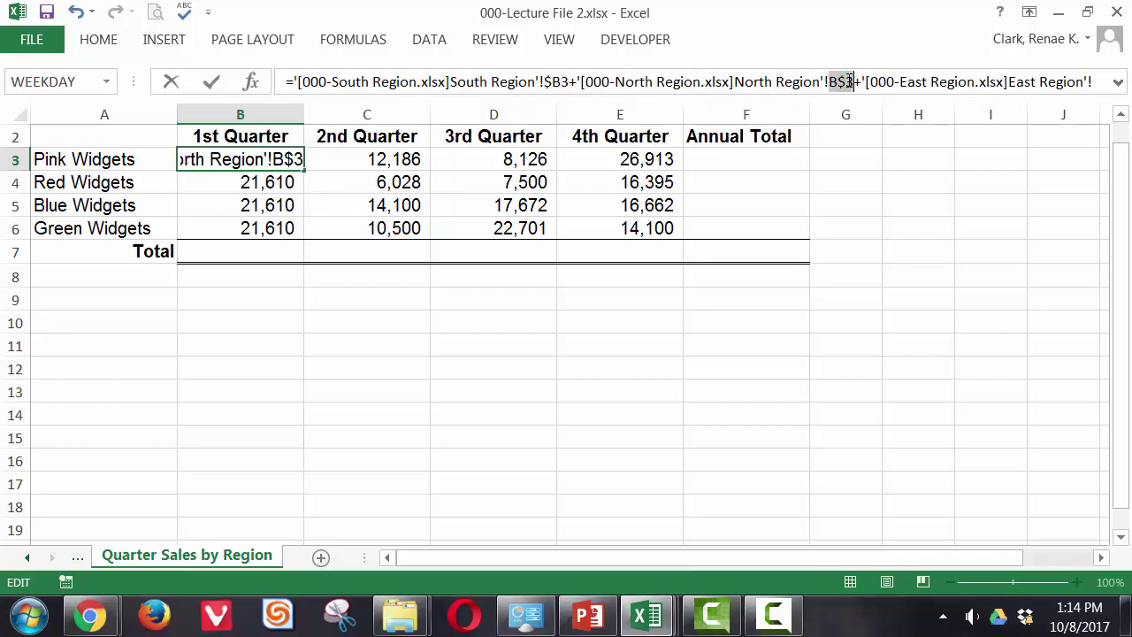
{"action": "key", "text": "F4"}
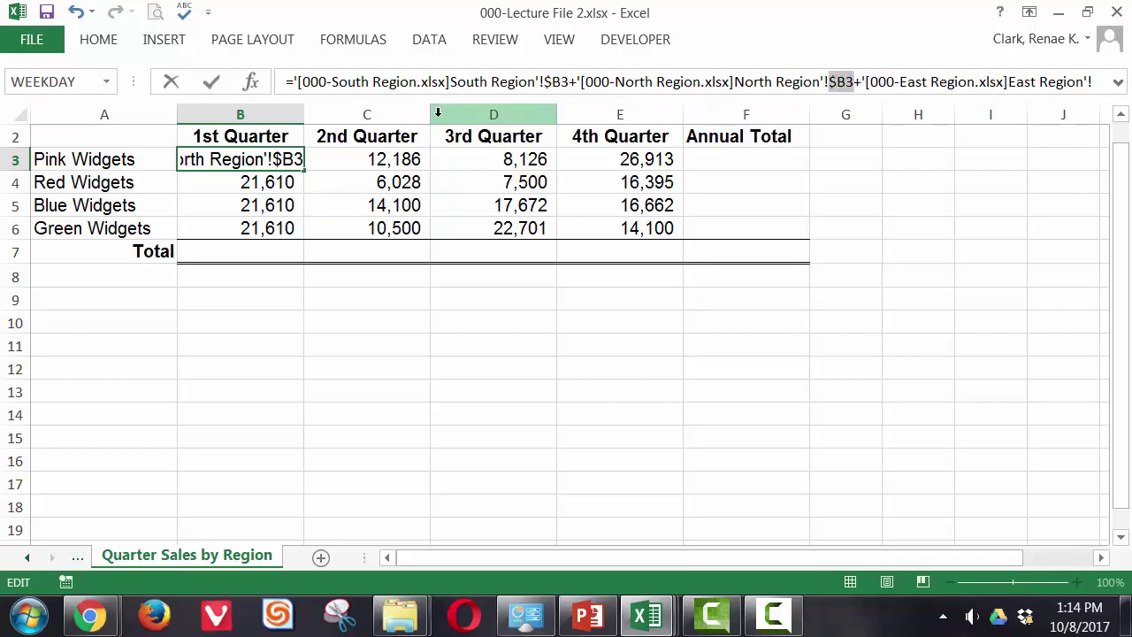
Change the East Region reference in B3's formula to $B3 and commit the formula
{"action": "left_click", "coordinate": [1119, 82]}
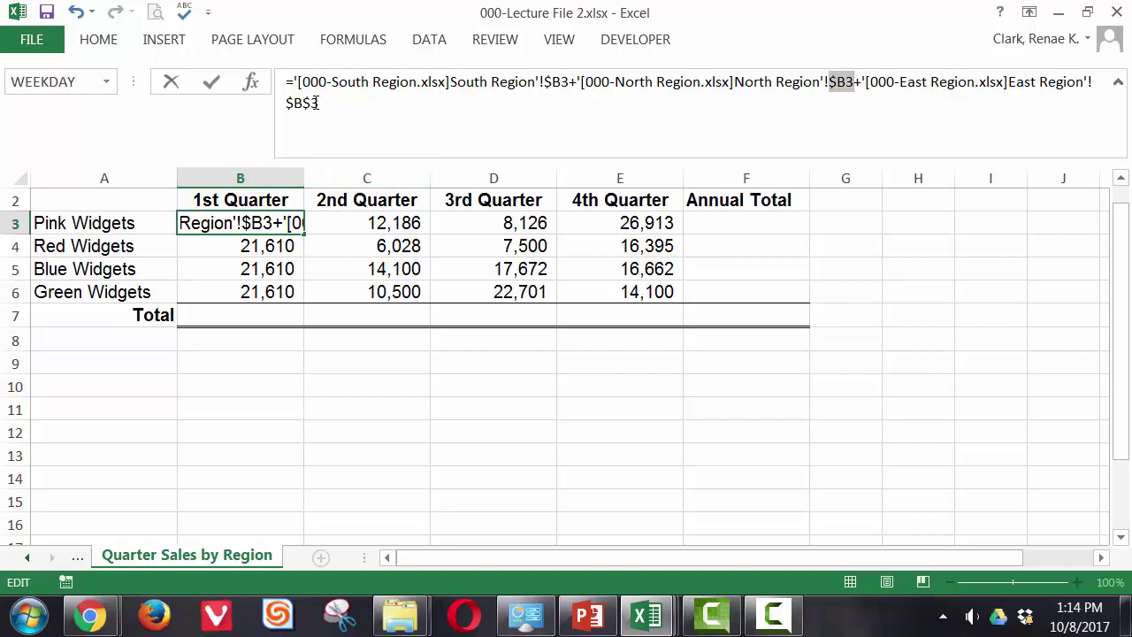
{"action": "left_click", "coordinate": [307, 103]}
{"action": "key", "text": "F4"}
{"action": "key", "text": "F4"}
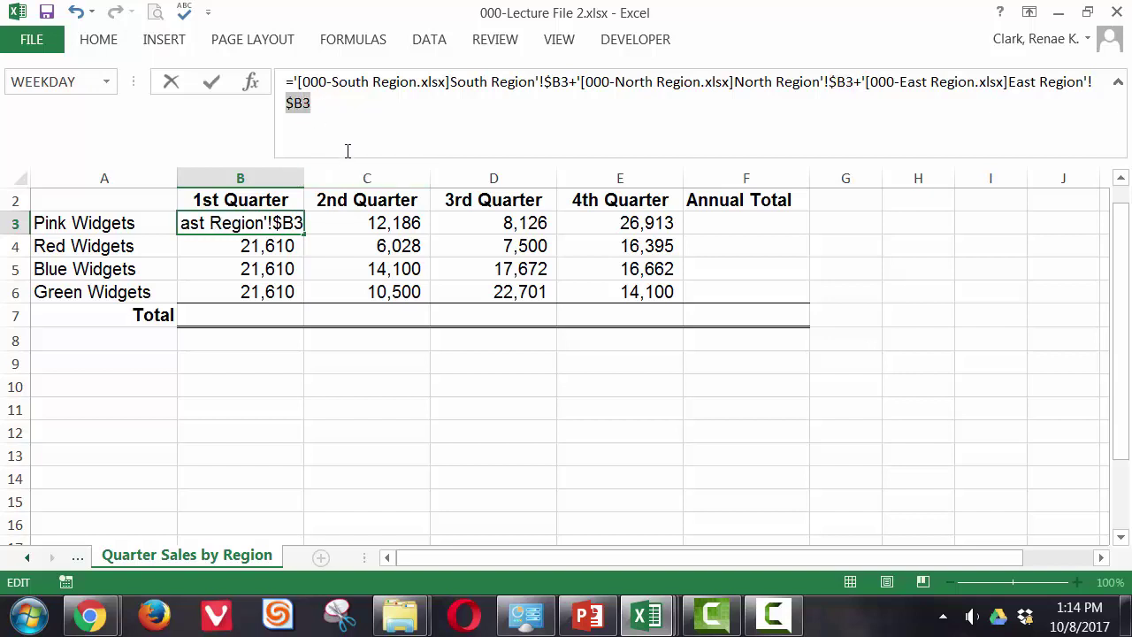
{"action": "left_click", "coordinate": [212, 81]}
{"action": "left_click", "coordinate": [1119, 82]}
Fill B3's corrected formula down through B6 without formatting
{"action": "left_click_drag", "start_coordinate": [305, 170], "coordinate": [306, 237]}
{"action": "left_click", "coordinate": [317, 253]}
{"action": "left_click", "coordinate": [347, 326]}
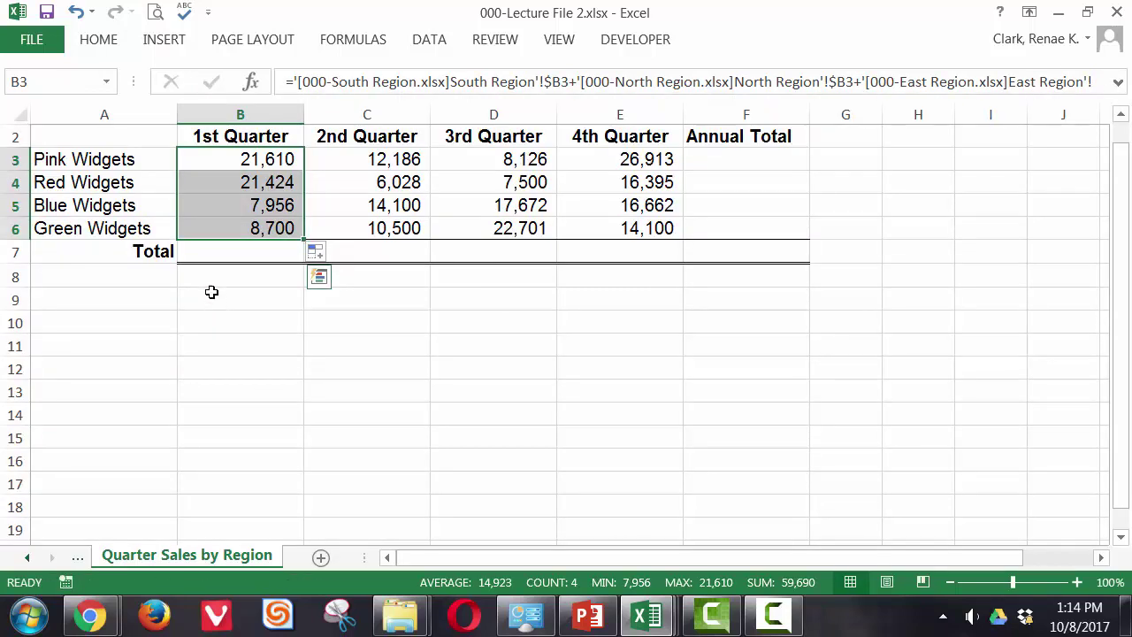
Sum each quarter's widget sales in the Total row, B7:E7, with AutoSum
{"action": "left_click", "coordinate": [227, 250]}
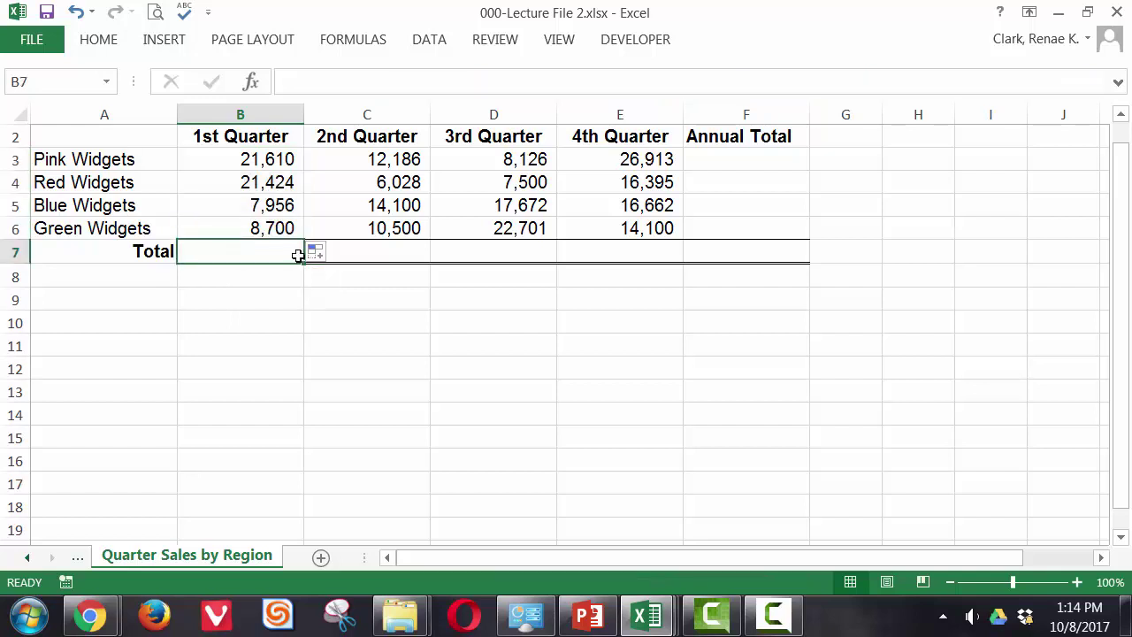
{"action": "left_click_drag", "start_coordinate": [298, 253], "coordinate": [622, 255]}
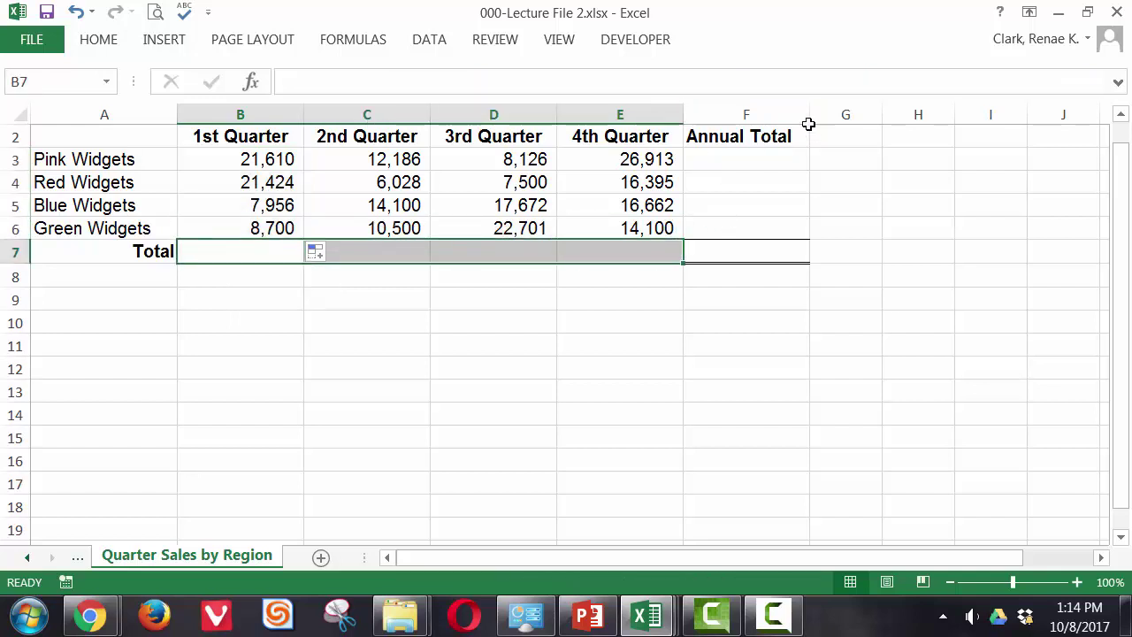
{"action": "left_click", "coordinate": [92, 40]}
{"action": "left_click", "coordinate": [904, 68]}
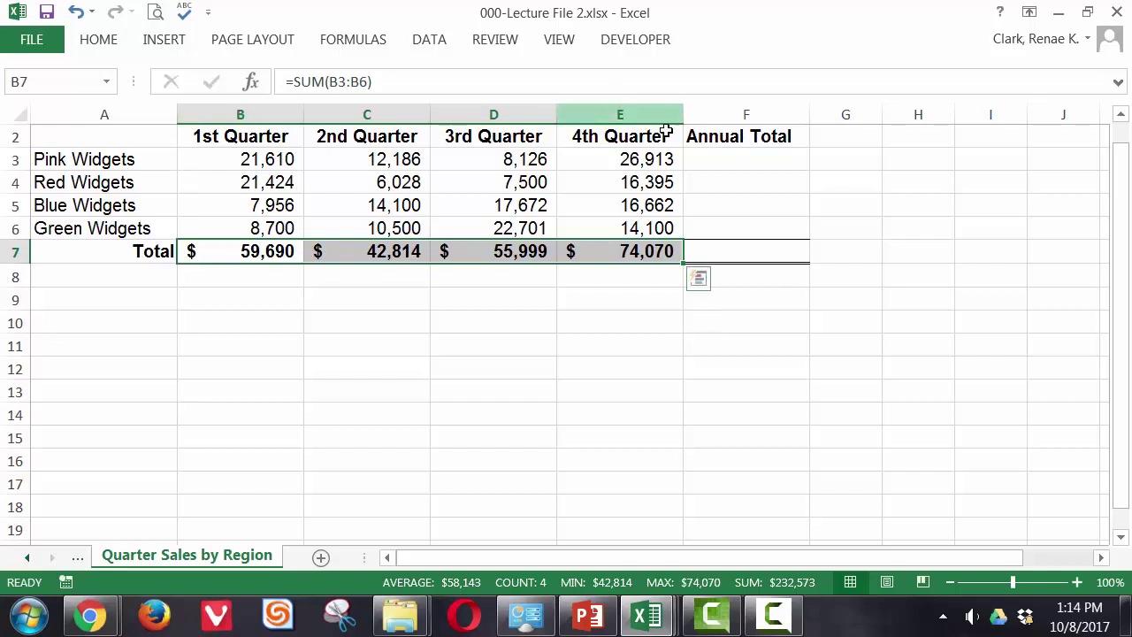
Sum the four quarters into the Annual Total column, F3:F7, with AutoSum, and select the title cell A1
{"action": "left_click_drag", "start_coordinate": [722, 147], "coordinate": [726, 248]}
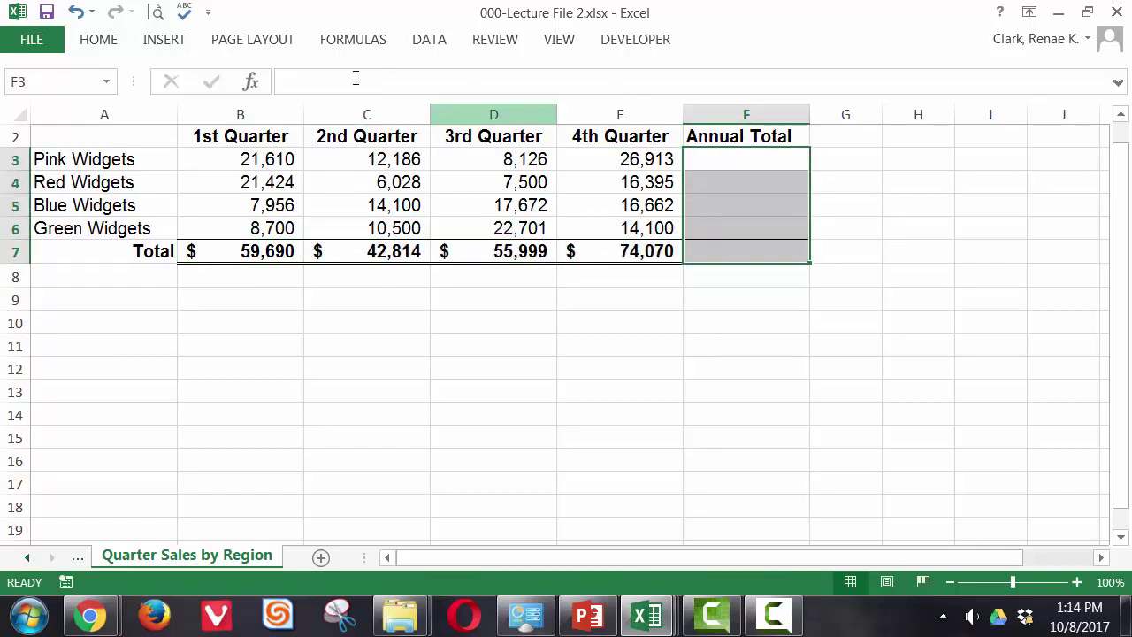
{"action": "left_click", "coordinate": [117, 44]}
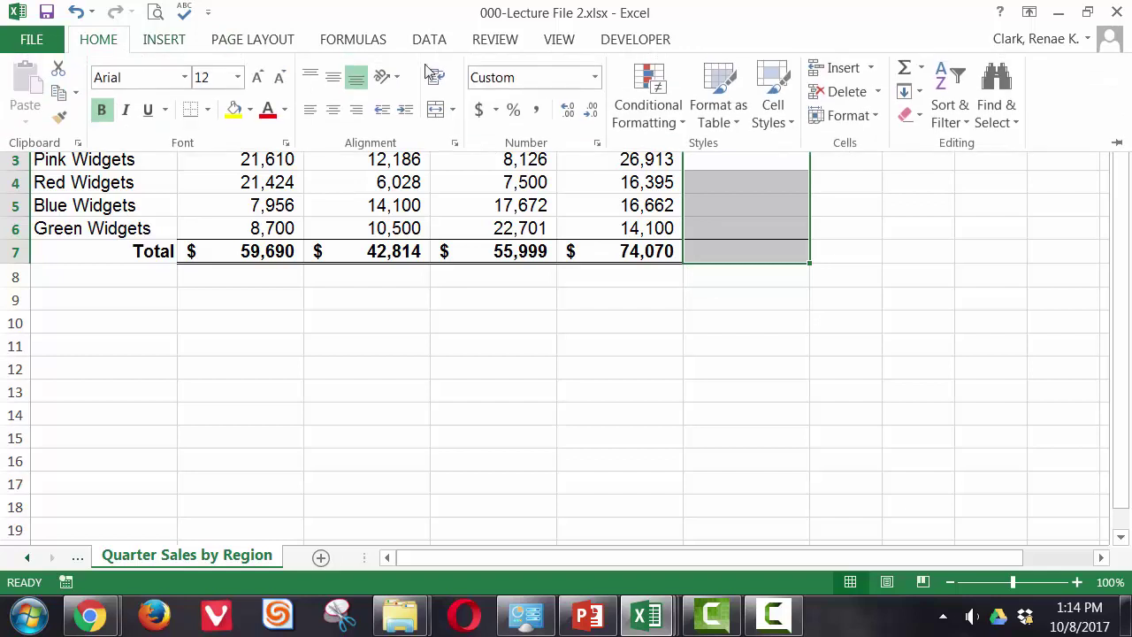
{"action": "left_click", "coordinate": [905, 69]}
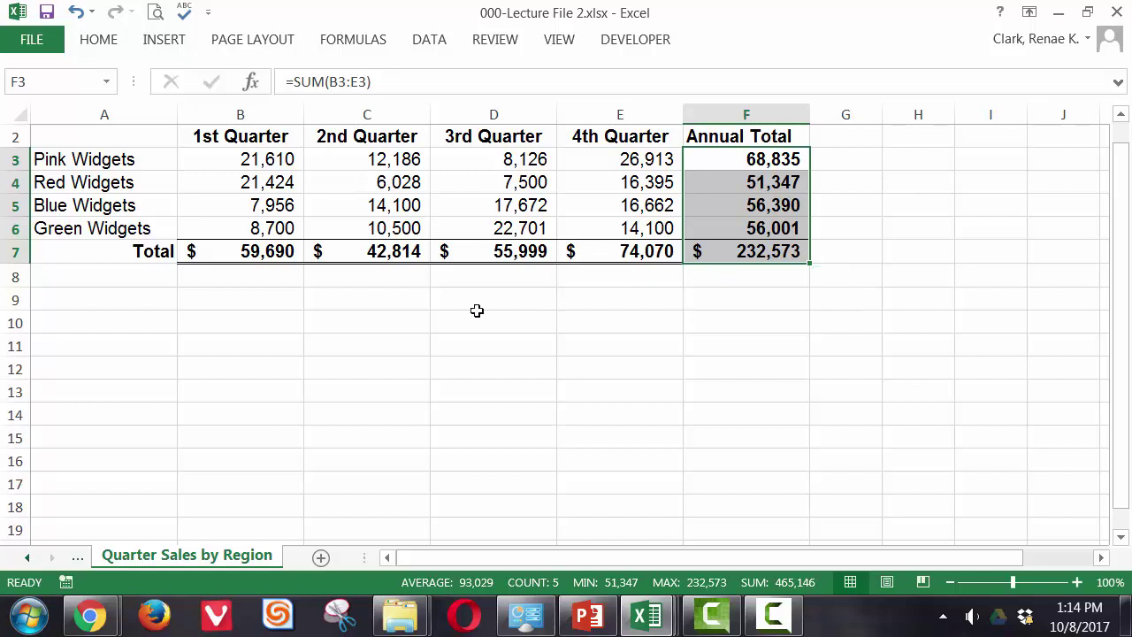
{"action": "scroll", "coordinate": [55, 142], "scroll_direction": "up", "scroll_amount": 1}
{"action": "left_click", "coordinate": [51, 130]}
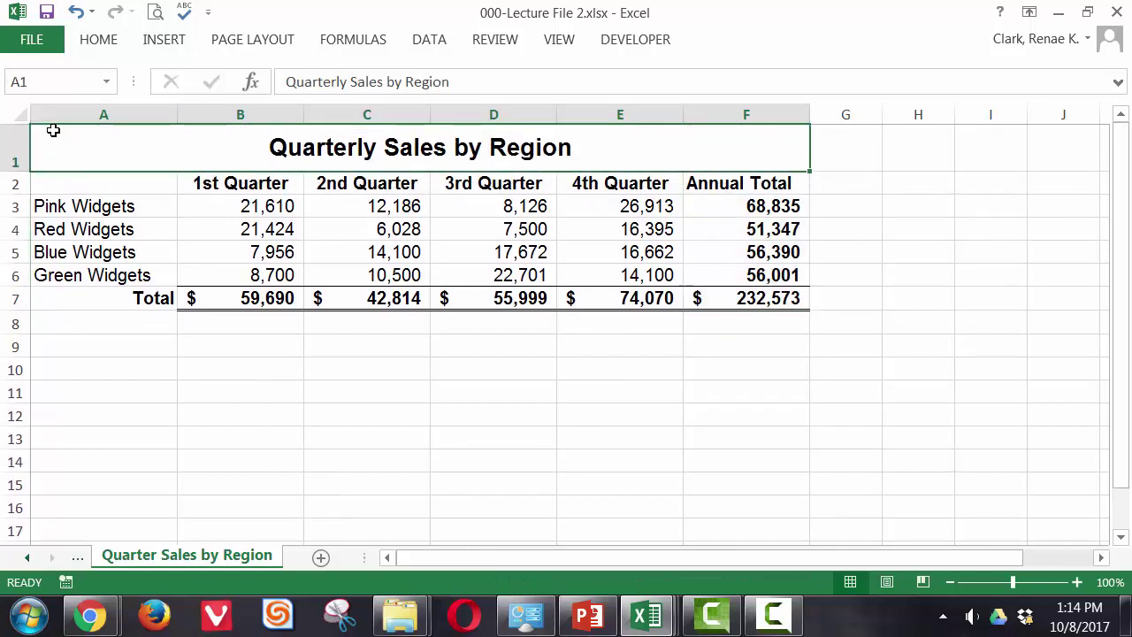